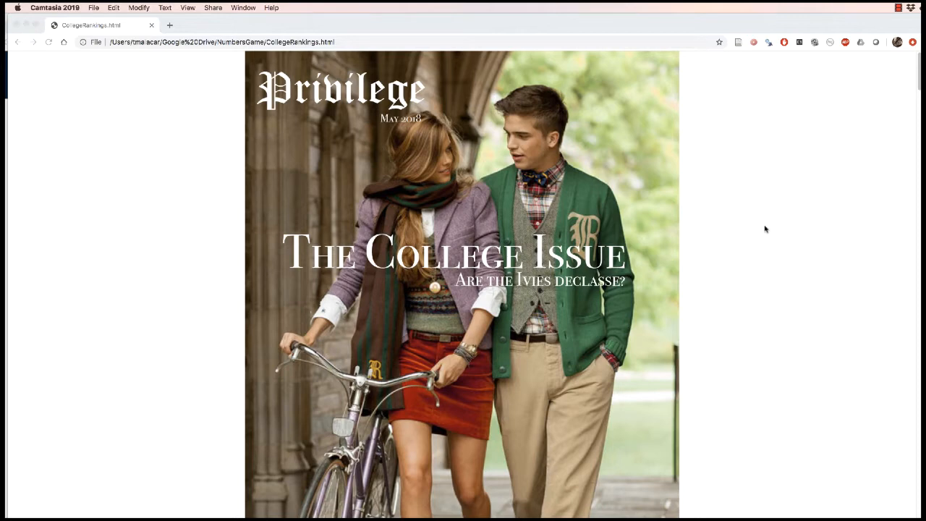
click(898, 7)
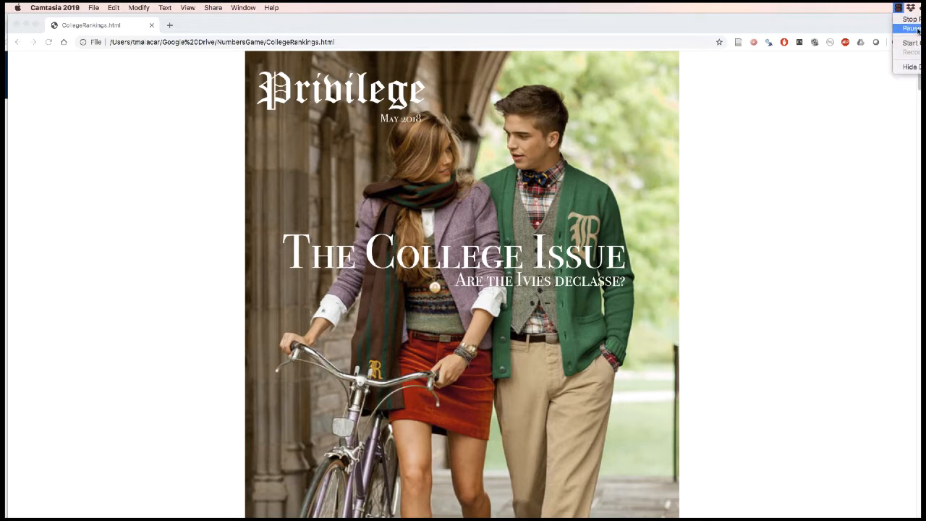
click(917, 29)
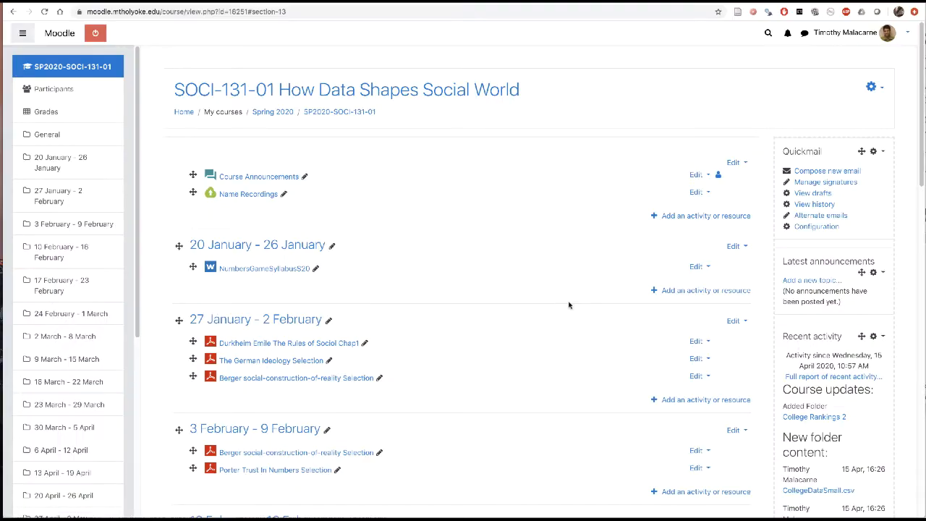
Open the College Rankings 2 folder in the 13 April - 19 April section of the course page
scroll(569, 304, down, 20)
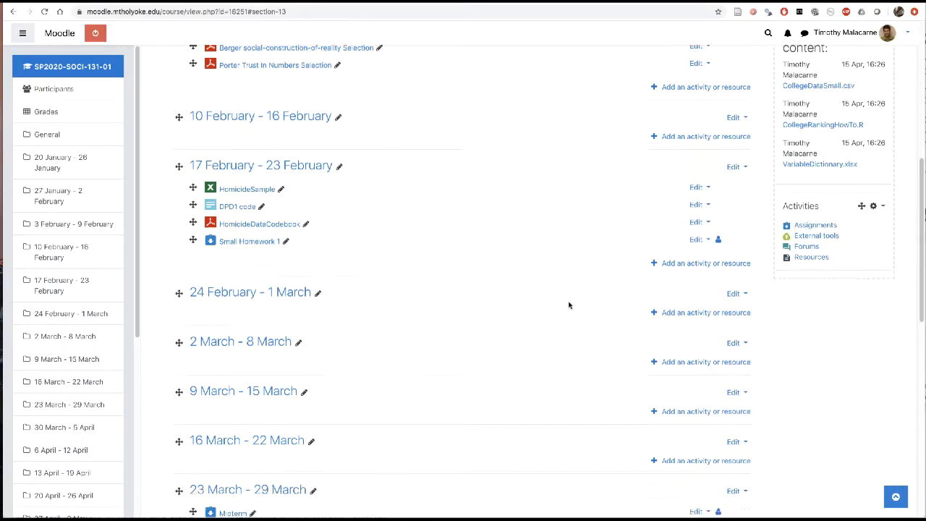
scroll(568, 305, up, 2)
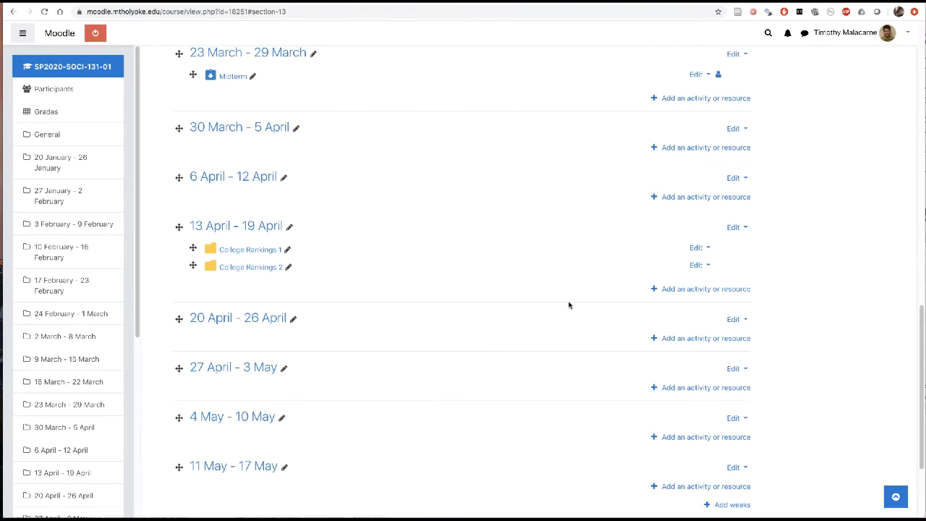
click(254, 268)
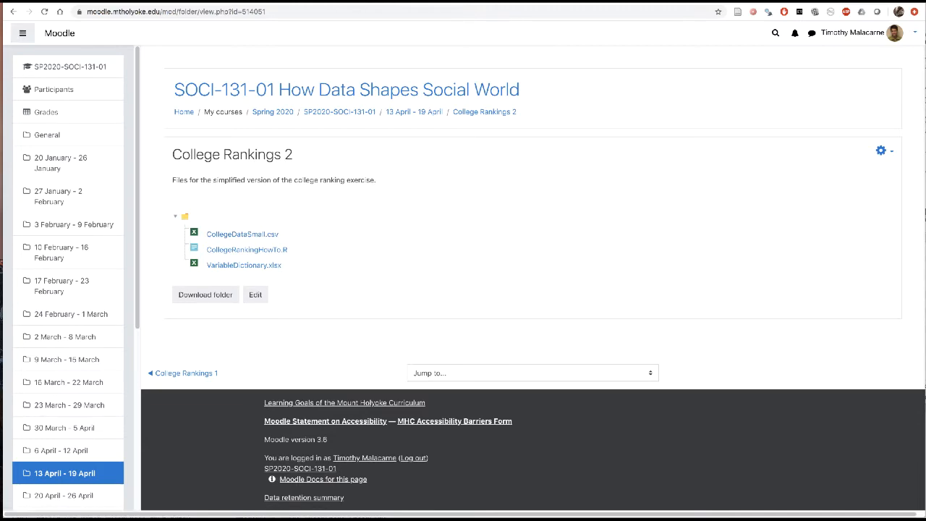
Switch to the Finder window with the College Rankings files and open CollegeRankingHowTo.R with RStudio
key(super+Tab)
drag(925, 4, 687, 54)
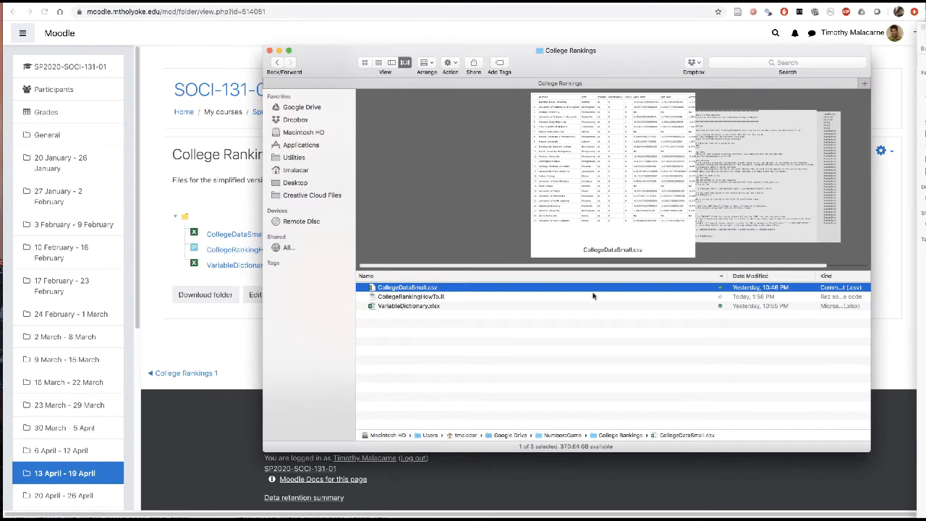
click(435, 299)
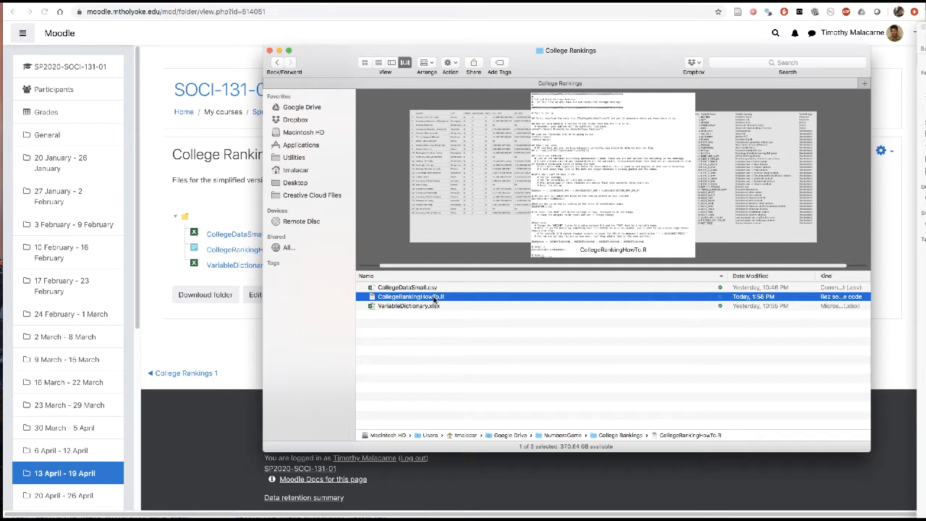
right_click(435, 298)
mouse_move(446, 309)
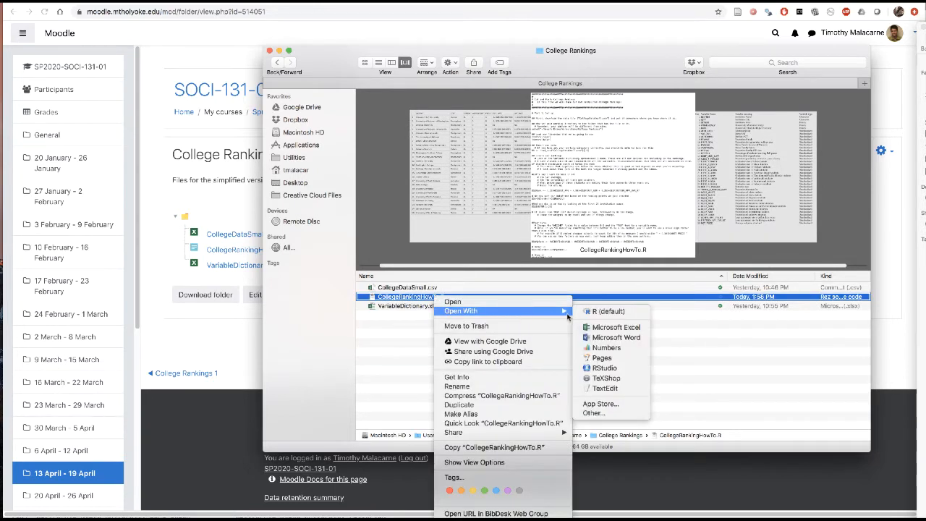
click(611, 368)
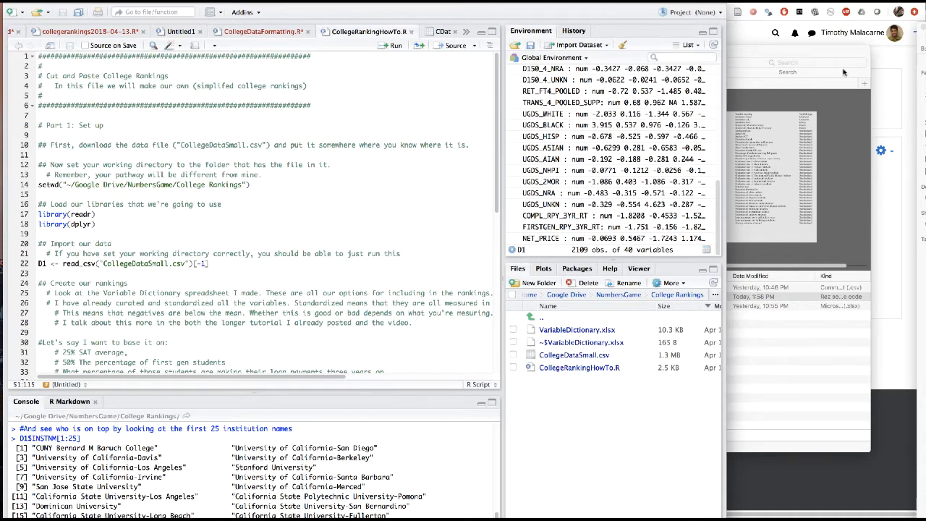
click(910, 2)
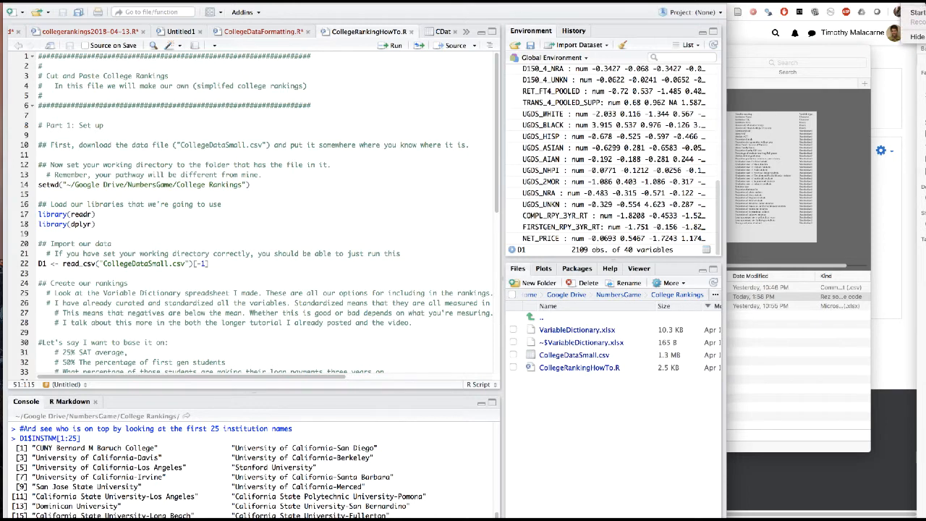
click(913, 12)
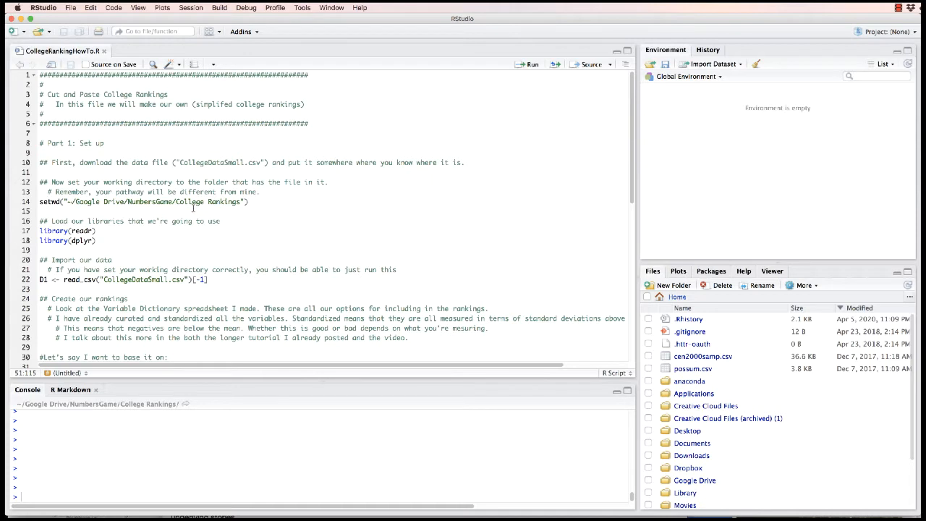
drag(39, 143, 105, 143)
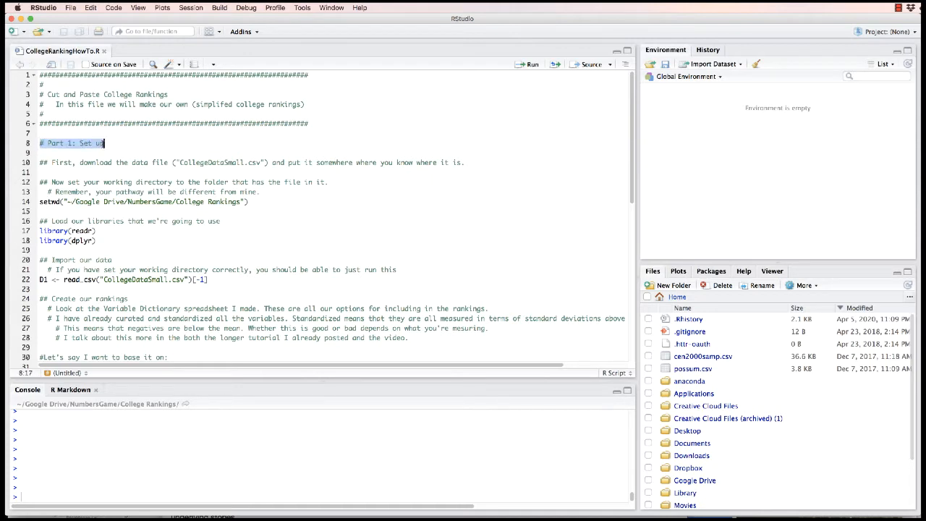
click(111, 144)
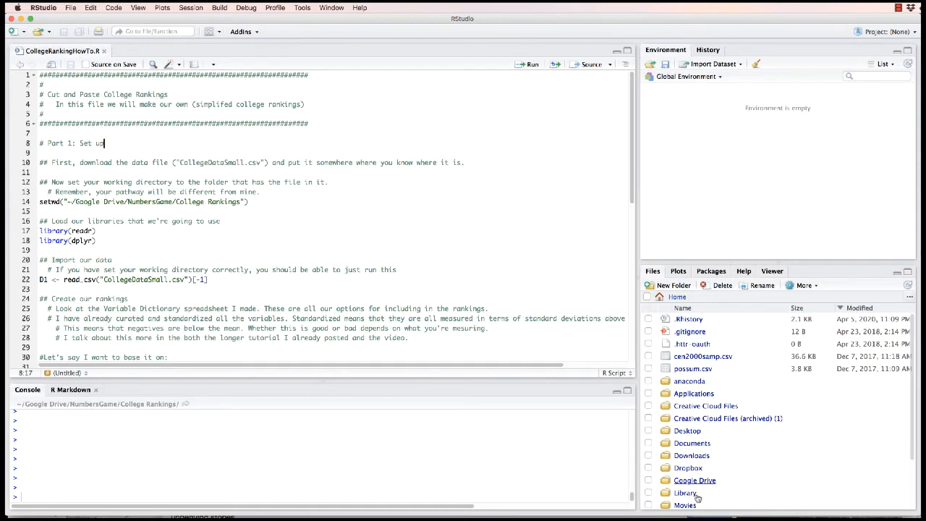
Open the Google Drive folder from the home directory in the file browser
scroll(698, 470, down, 3)
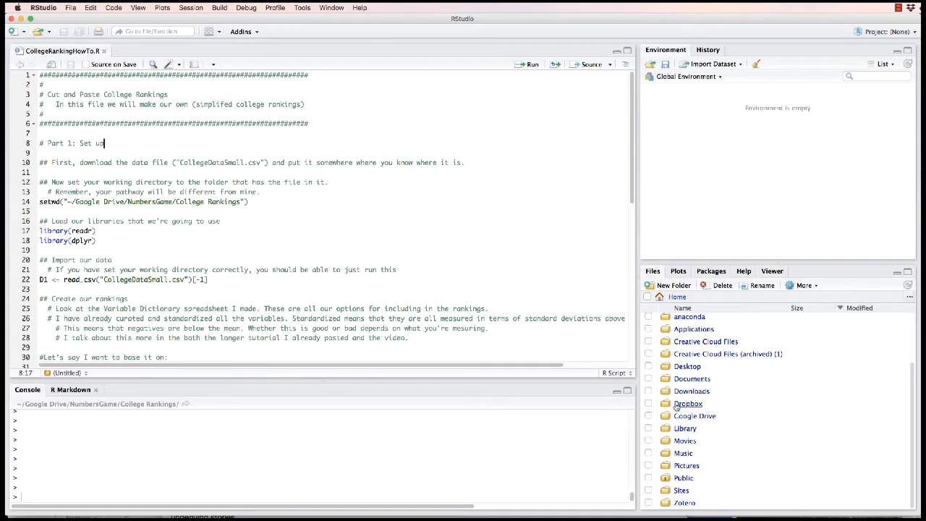
scroll(676, 407, up, 3)
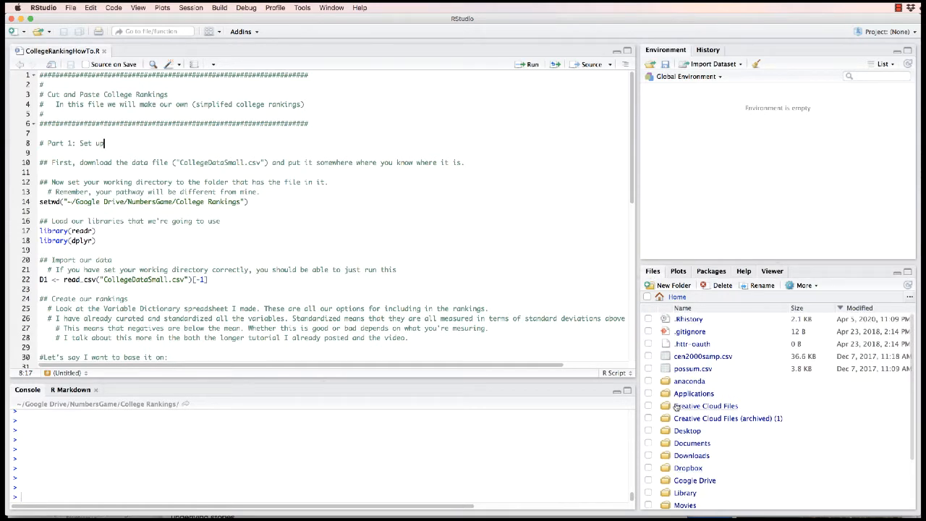
scroll(676, 407, down, 3)
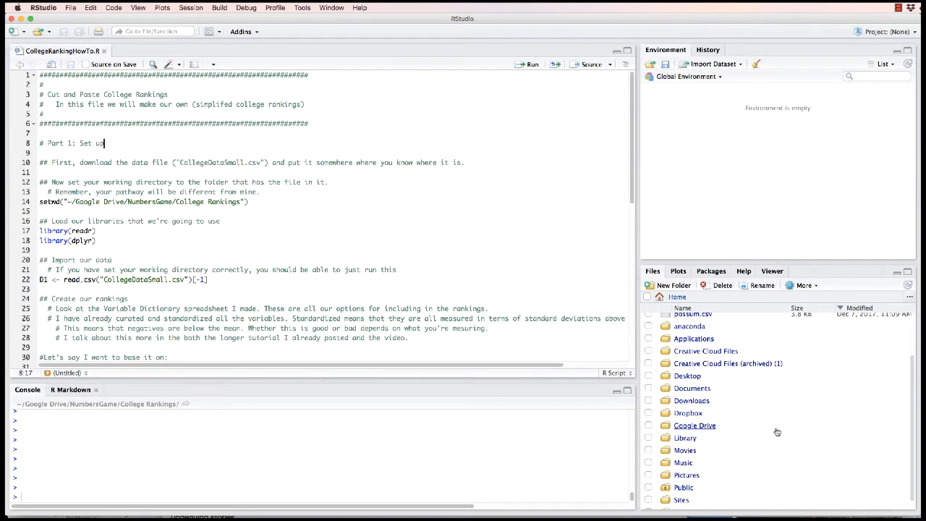
scroll(775, 430, down, 1)
click(694, 415)
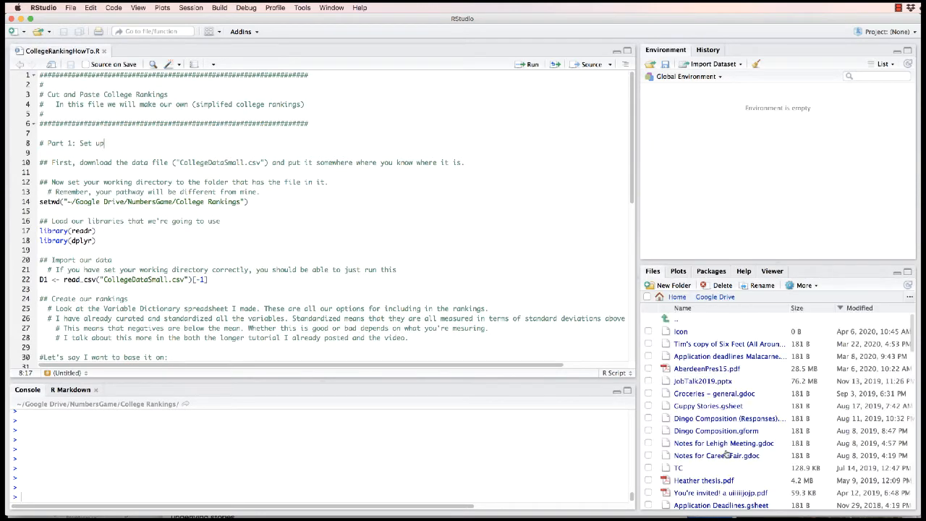
Find and open the NumbersGame folder inside Google Drive
scroll(726, 453, down, 5)
scroll(728, 453, down, 10)
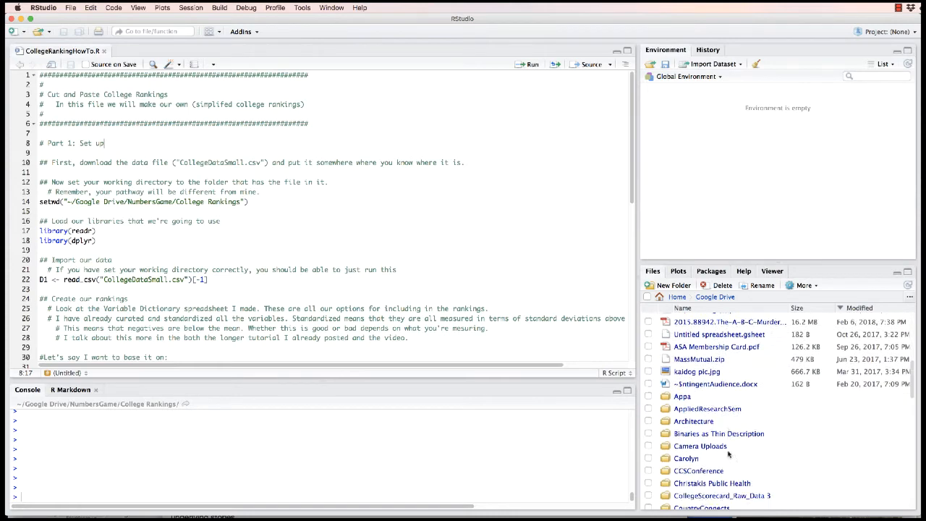
scroll(729, 453, down, 8)
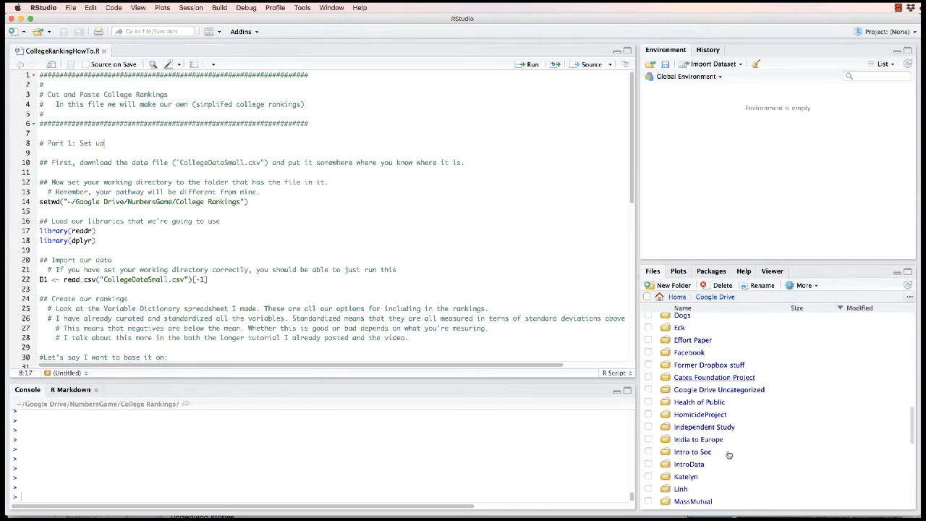
scroll(728, 454, up, 2)
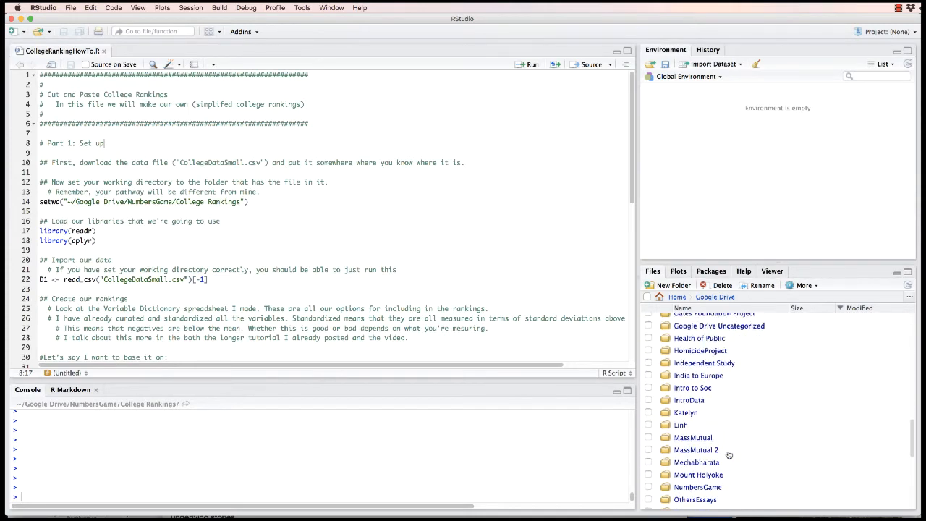
scroll(729, 456, down, 2)
click(707, 457)
Open the College Rankings folder inside NumbersGame and set it as the working directory
scroll(716, 449, down, 15)
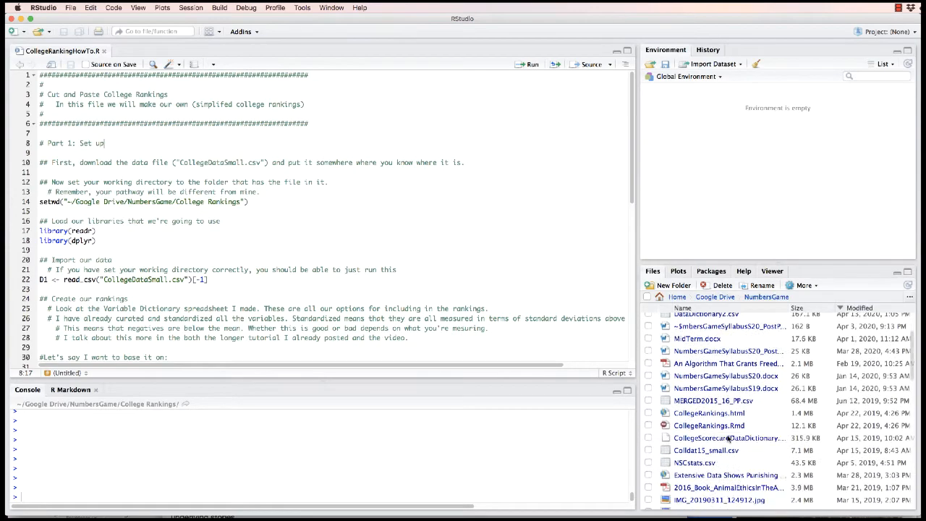
scroll(728, 439, down, 3)
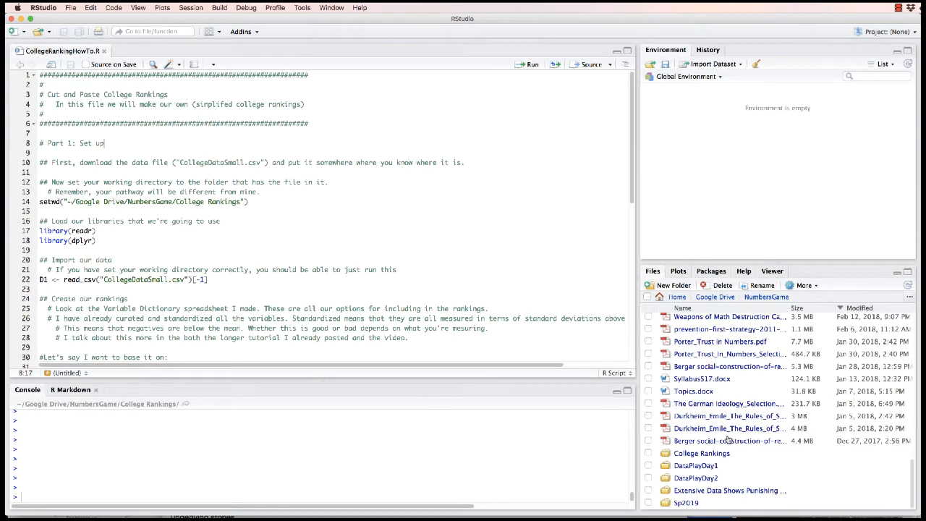
click(711, 461)
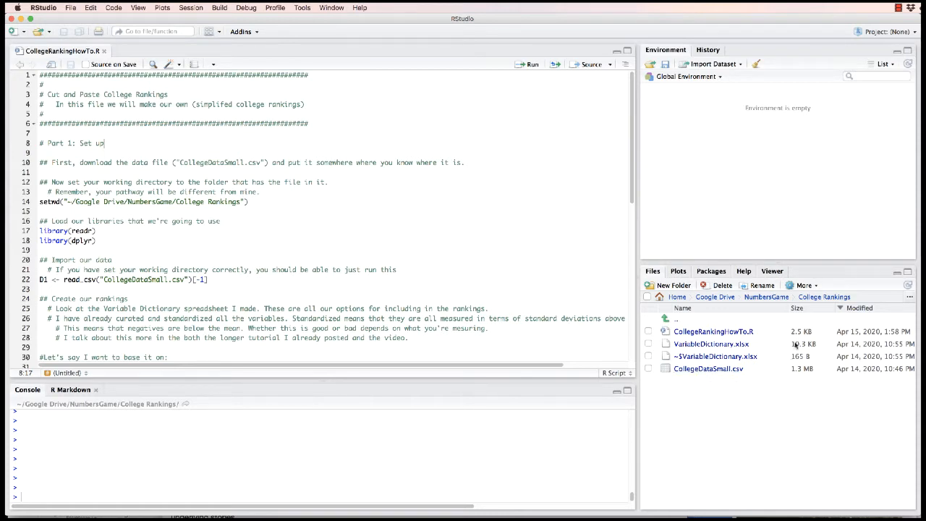
click(805, 285)
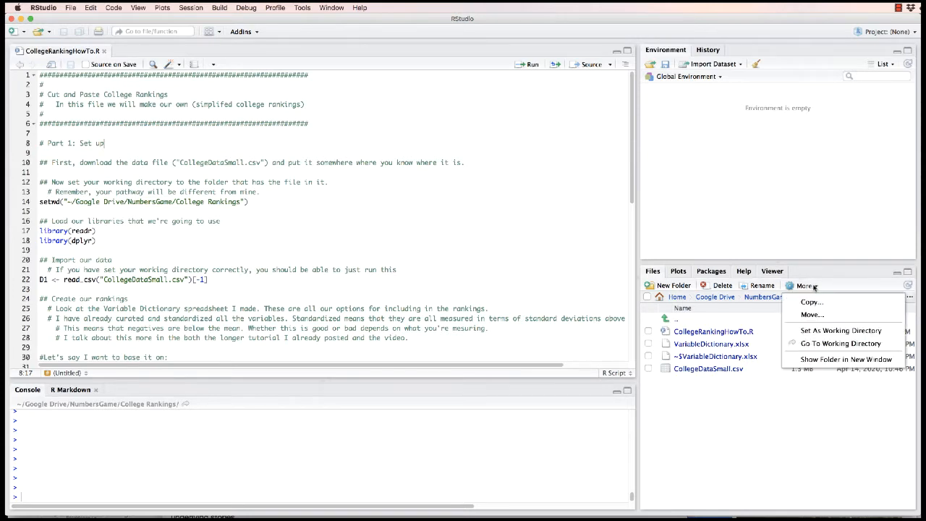
click(811, 331)
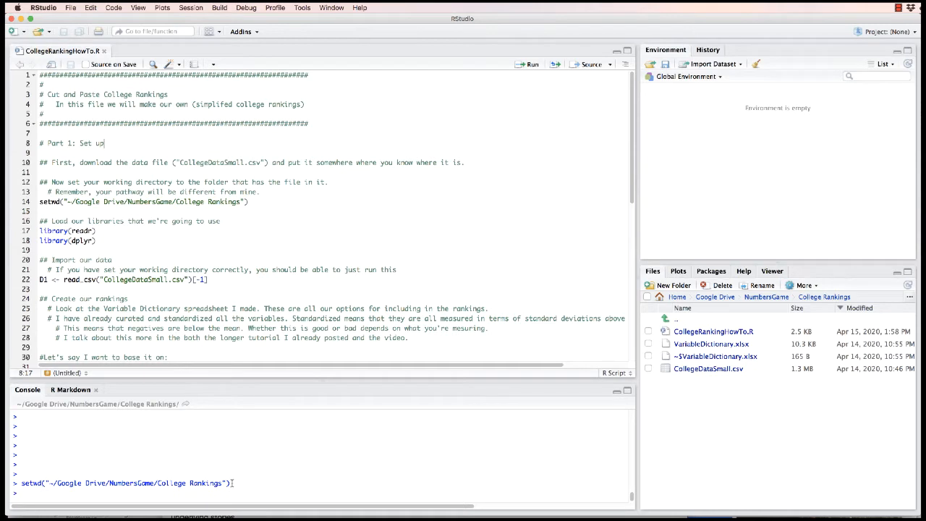
Copy the setwd command from the console and paste it over the setwd command on line 14 of the script
drag(232, 482, 21, 486)
key(super+c)
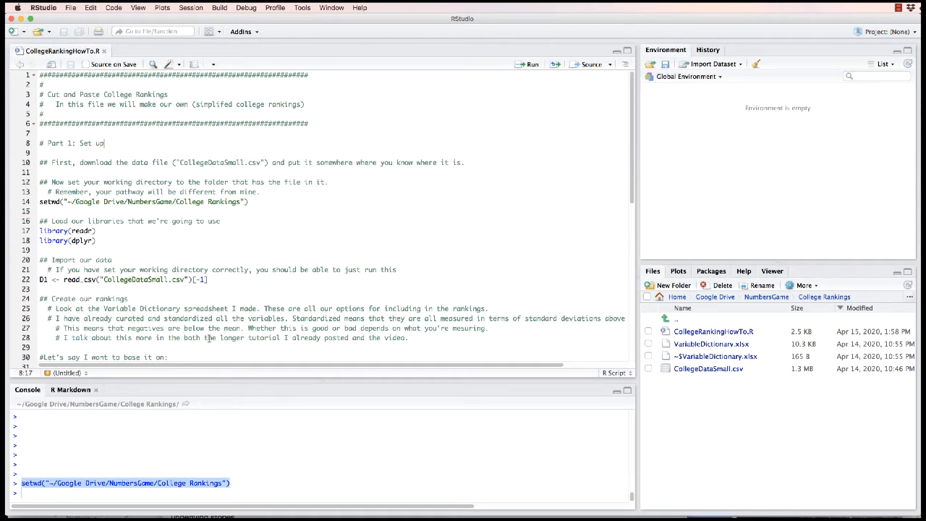
drag(249, 203, 33, 206)
key(super+v)
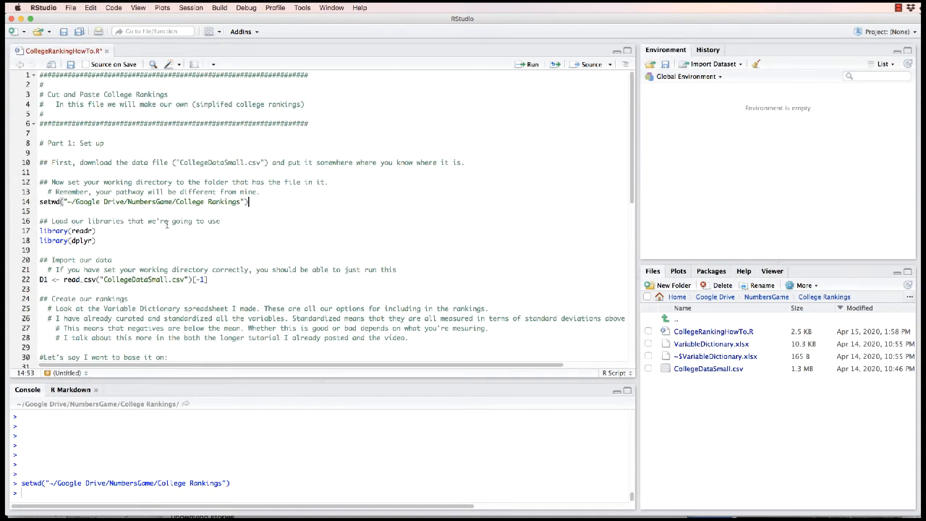
Run the library(readr) line of the script to load the readr package
scroll(209, 263, down, 1)
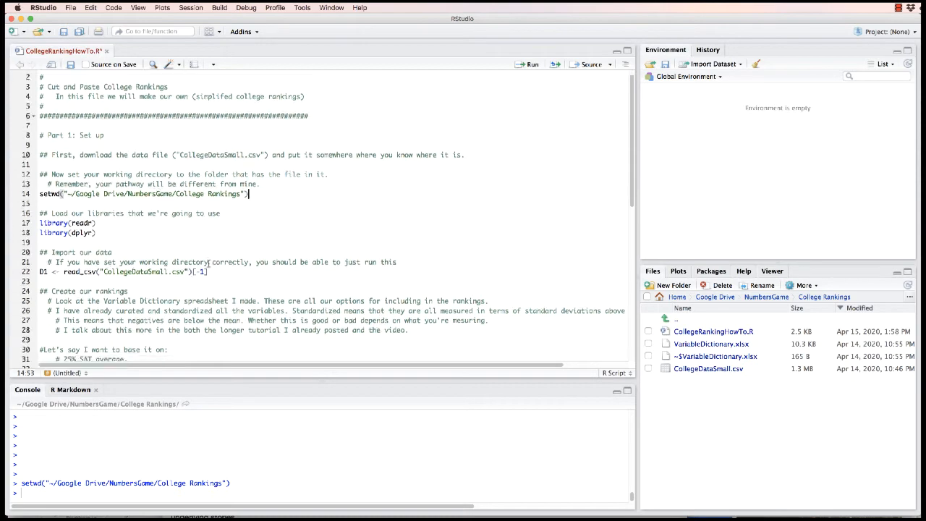
scroll(209, 263, down, 3)
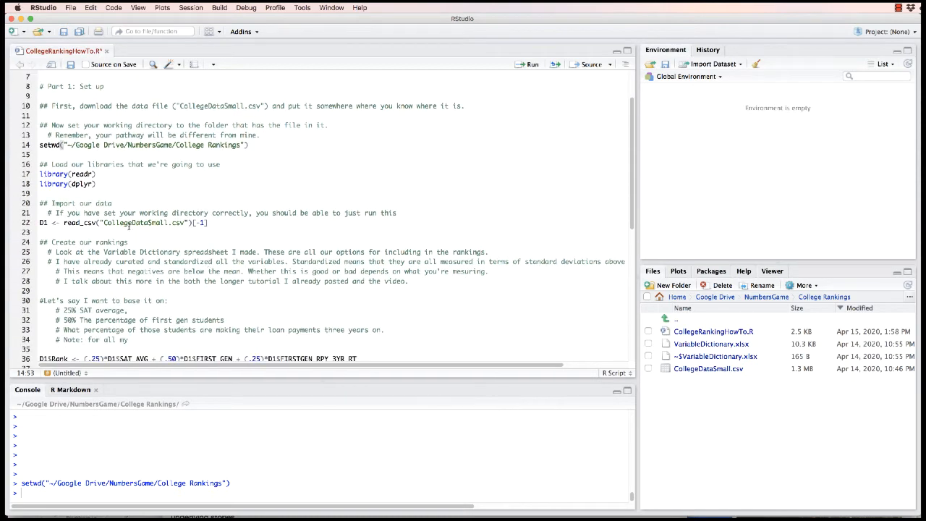
drag(96, 175, 29, 166)
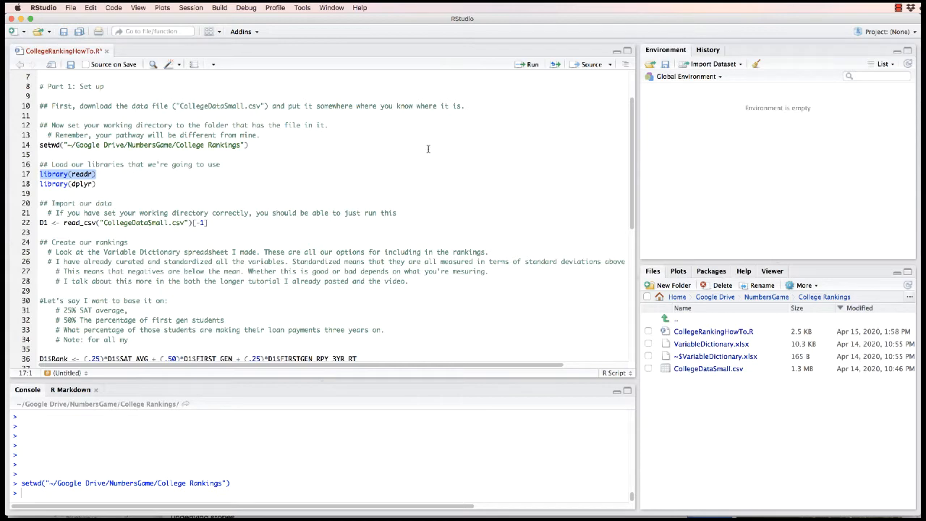
click(531, 63)
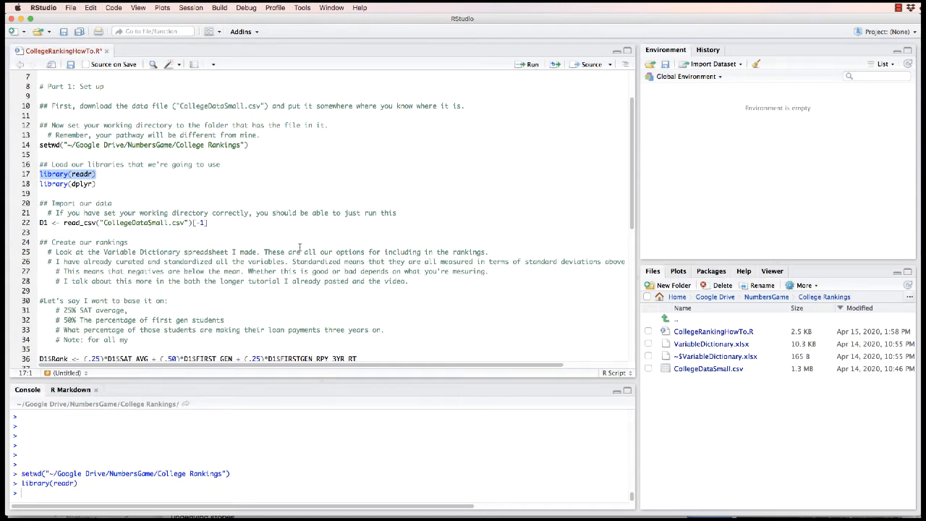
Check the rest of the script's code, and delete library(dplyr) from line 18
scroll(297, 253, down, 1)
scroll(291, 262, down, 9)
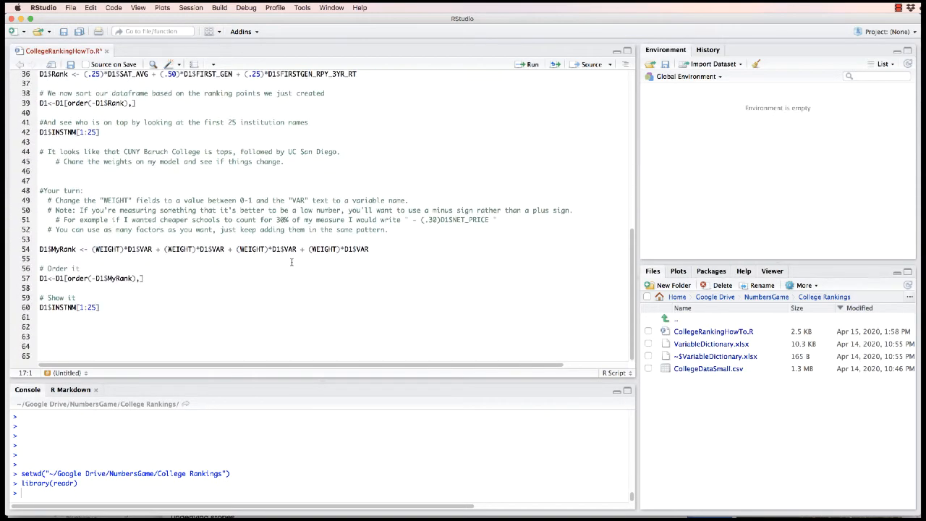
scroll(291, 262, up, 7)
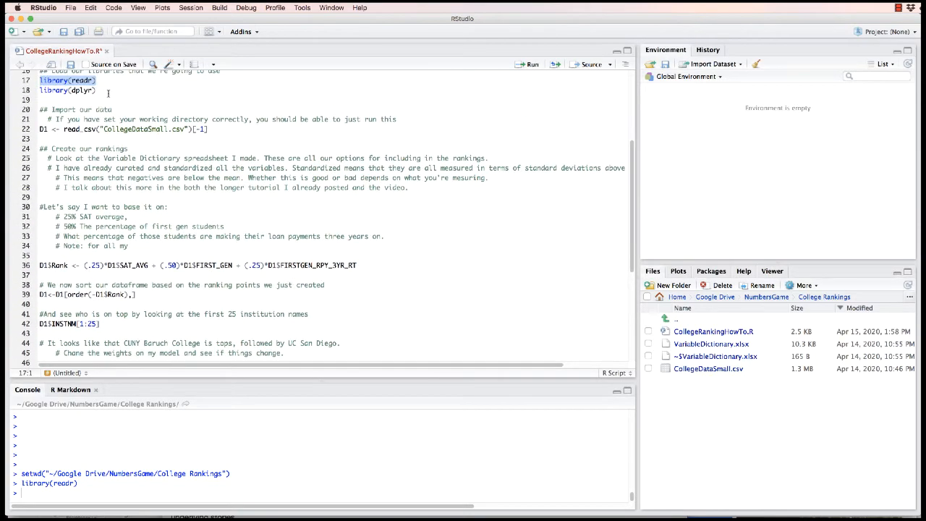
scroll(108, 93, up, 2)
drag(108, 158, 18, 152)
click(96, 161)
drag(96, 160, 34, 161)
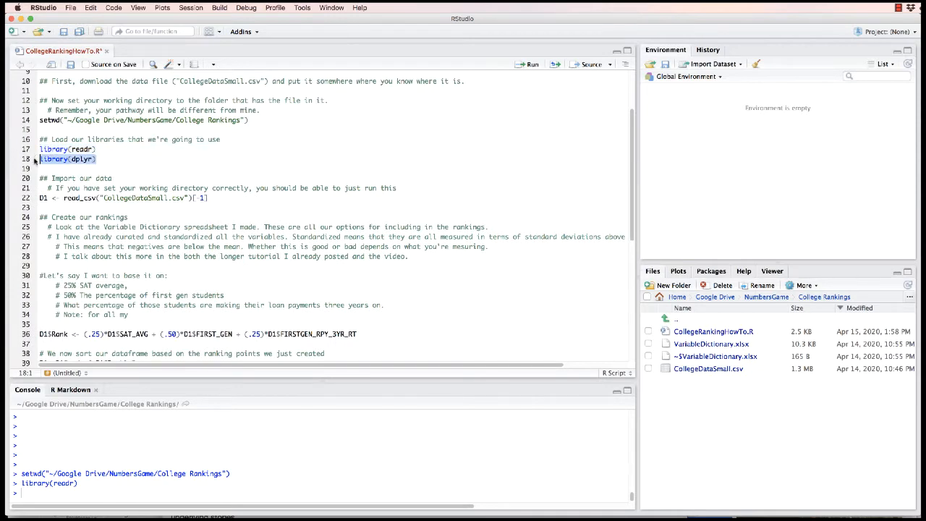
key(BackSpace)
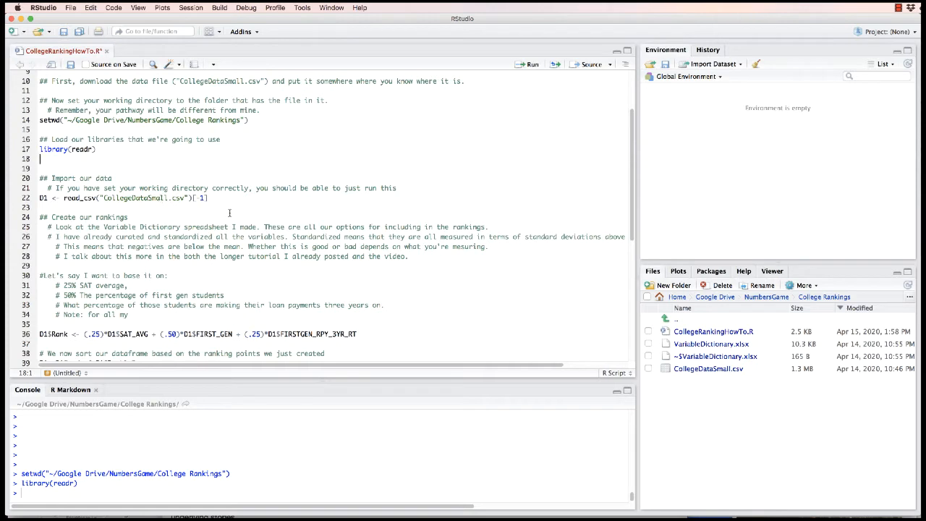
Run the read_csv line of the script to import CollegeDataSmall.csv into D1
click(186, 198)
click(529, 65)
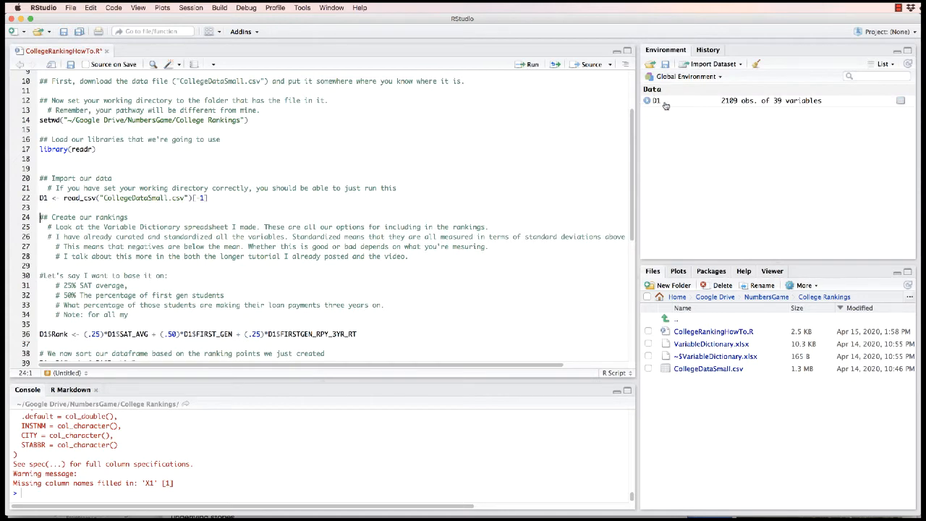
Try the import with the file name misspelled as CollegeDataSmaldl.csv, and restore the correct spelling on line 22
click(166, 197)
text(a)
click(533, 64)
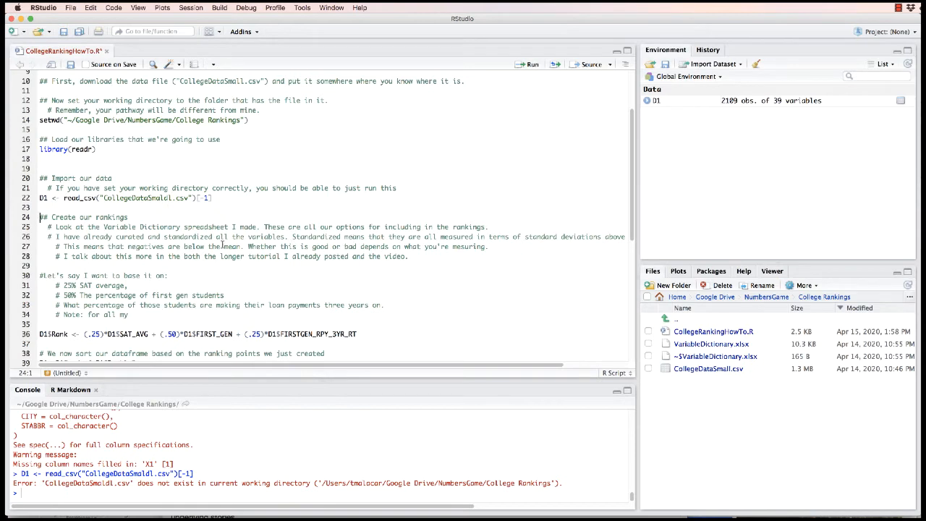
click(169, 197)
key(BackSpace)
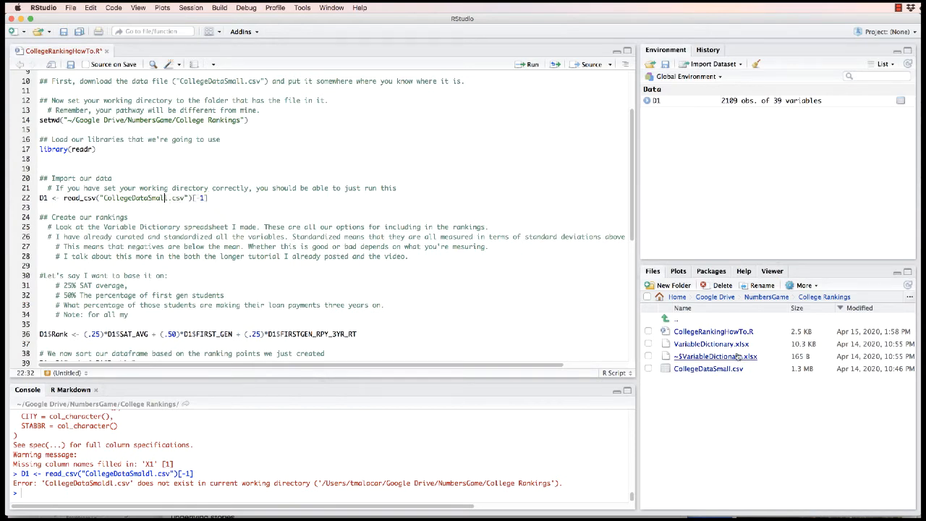
Set the College Rankings folder as the working directory again
click(806, 285)
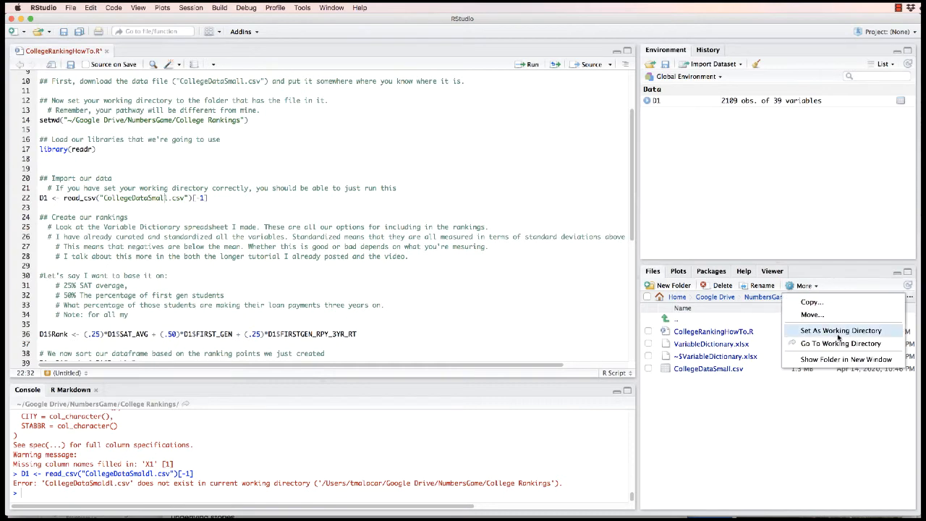
click(833, 331)
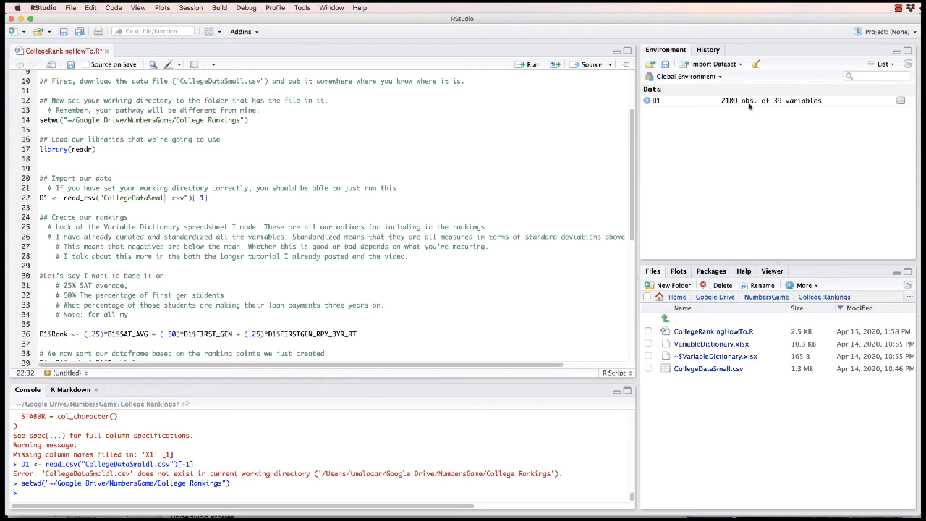
Expand D1 in the environment and look through its list of variables
click(647, 102)
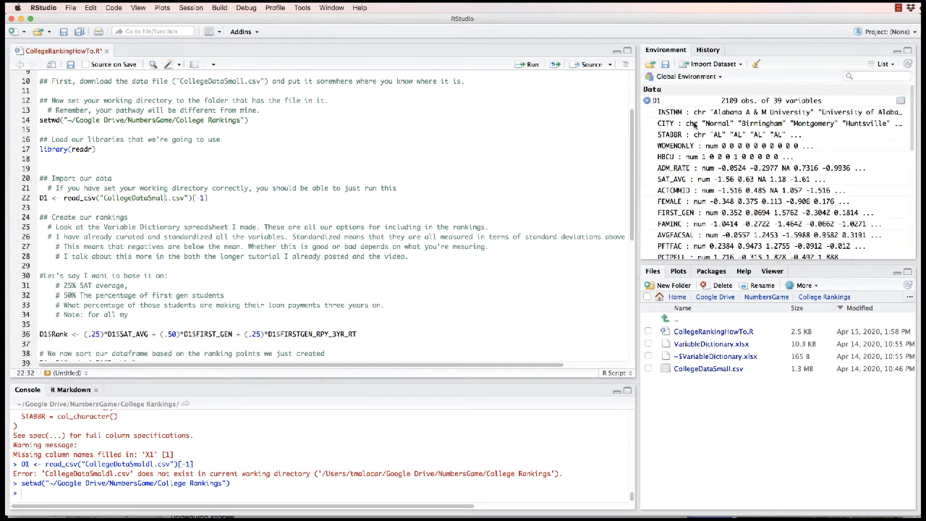
click(647, 101)
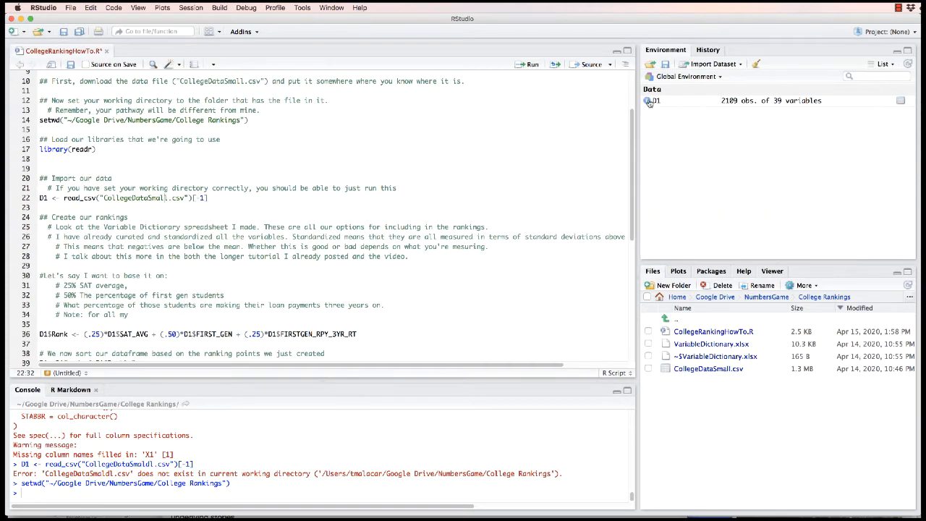
click(647, 101)
scroll(712, 239, down, 1)
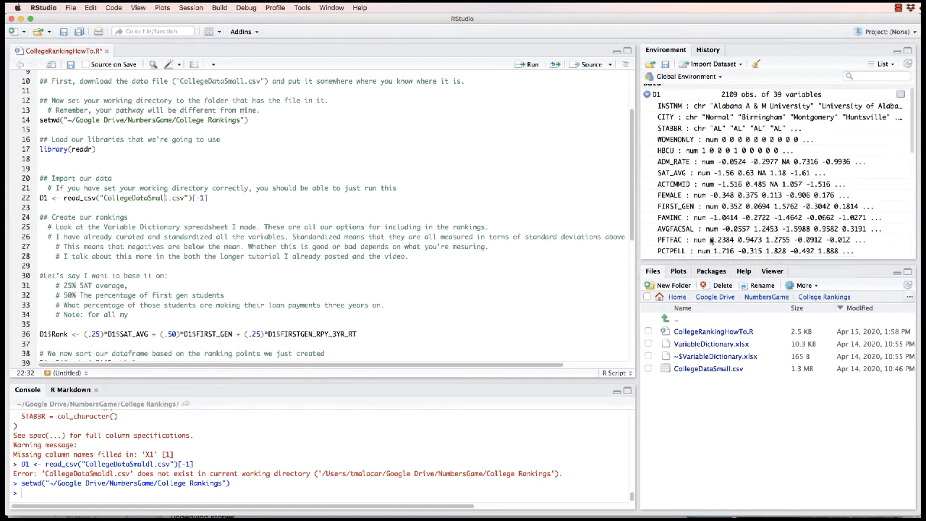
scroll(712, 240, up, 1)
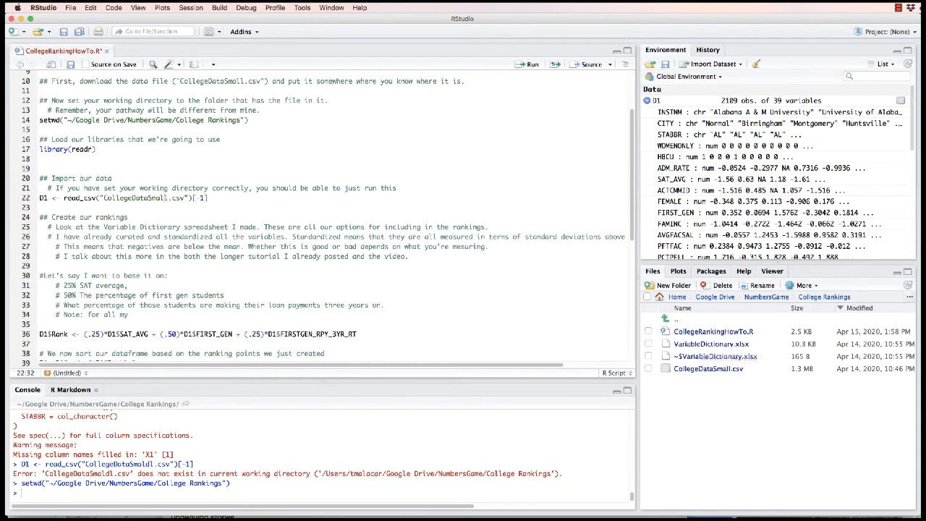
Switch to Finder and open VariableDictionary.xlsx from the College Rankings folder in Excel, moving its window into view
key(super+Tab)
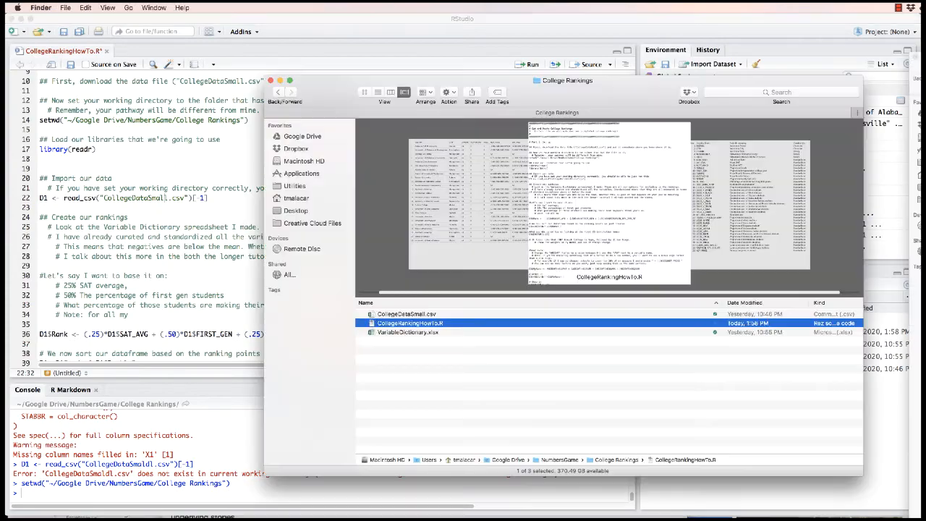
double_click(397, 333)
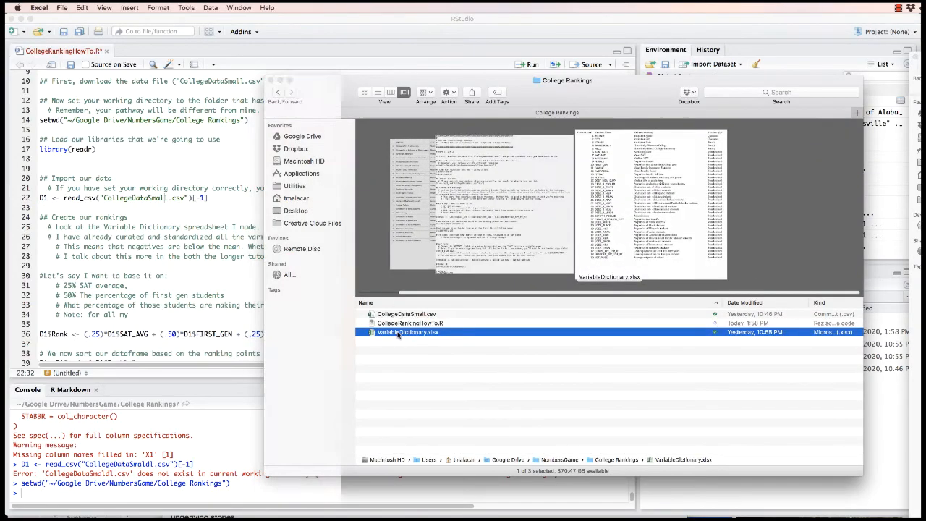
drag(613, 69, 563, 53)
double_click(563, 53)
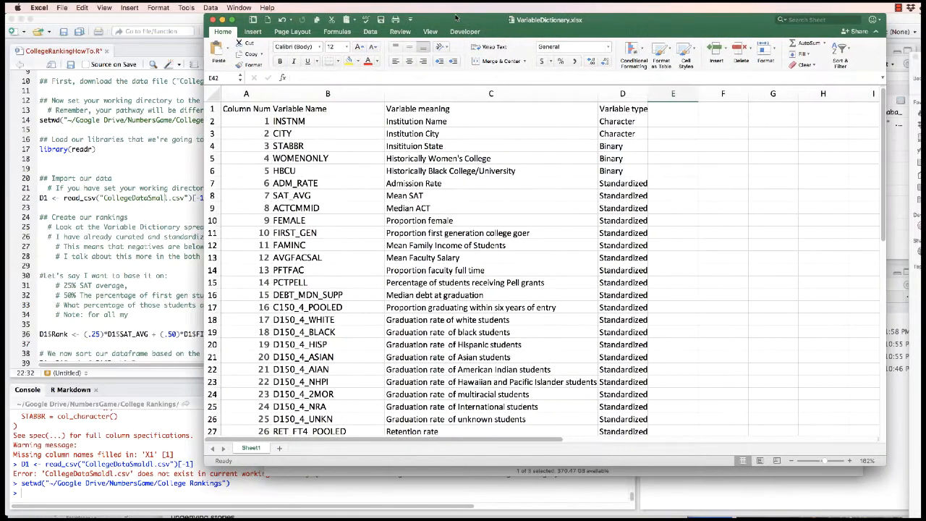
Examine the variable names, meanings and types in the dictionary, down to the type of the admission rate variable
scroll(391, 190, right, 1)
scroll(392, 191, left, 1)
scroll(417, 243, down, 1)
scroll(417, 243, up, 1)
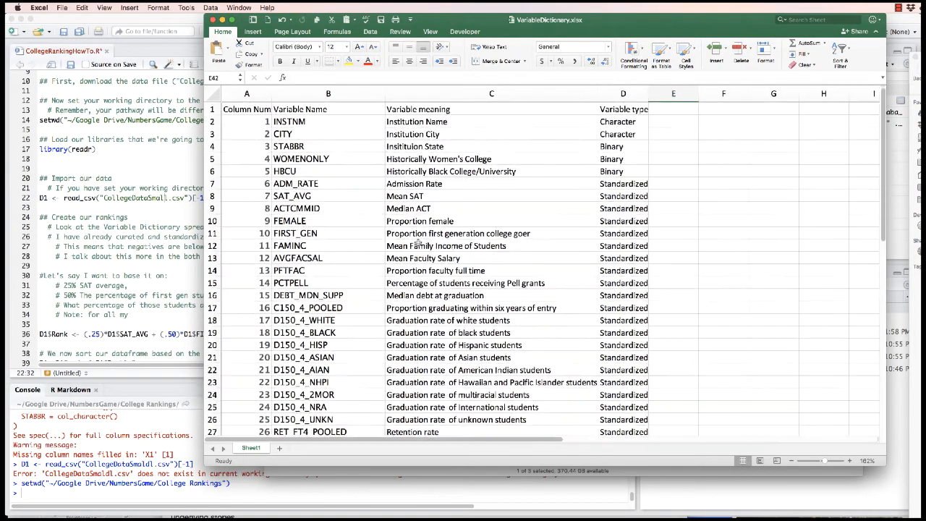
click(613, 185)
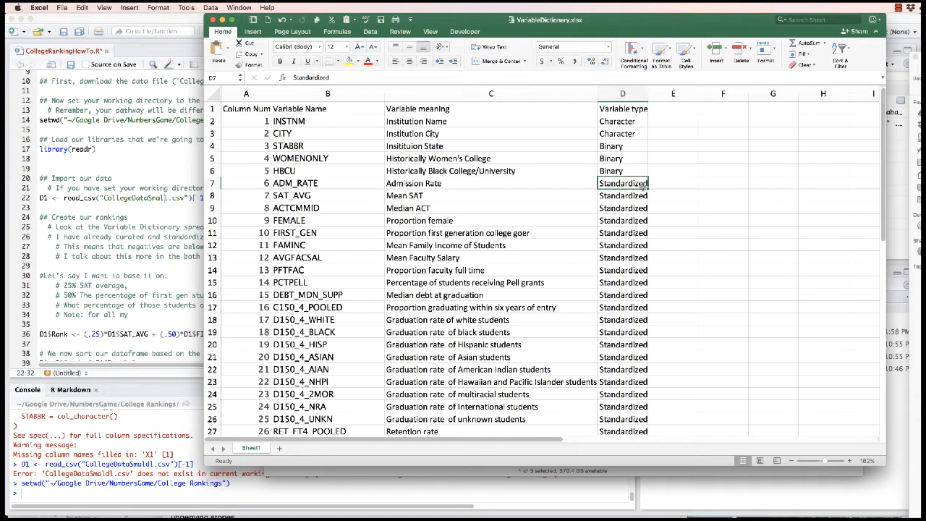
Switch back to RStudio, open the D1 data frame as a table and examine the ADM_RATE values of the first schools
click(166, 220)
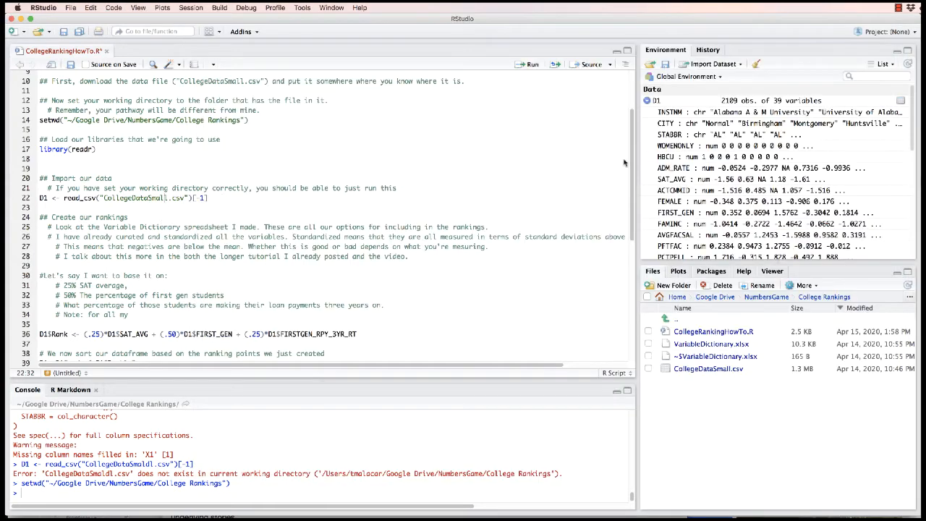
click(657, 101)
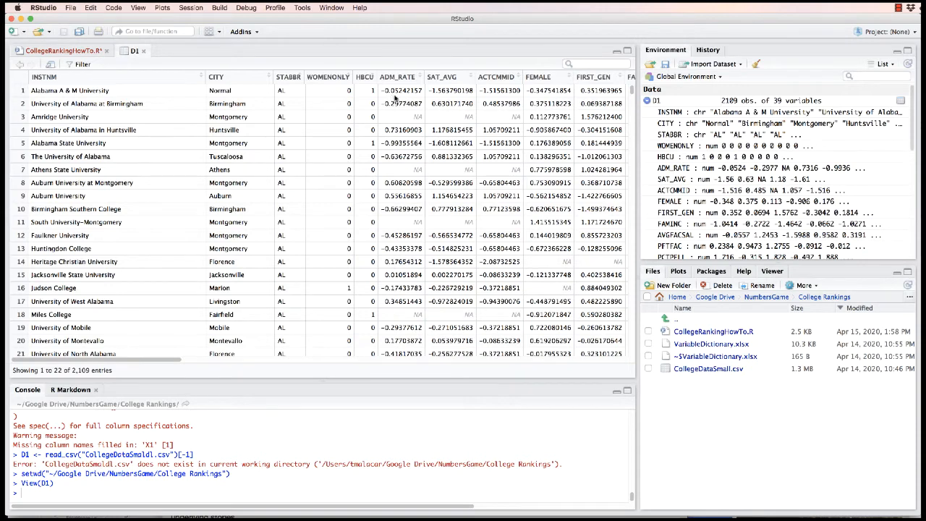
drag(383, 90, 422, 90)
click(421, 92)
drag(384, 129, 419, 133)
click(418, 135)
drag(379, 144, 421, 147)
Sort the D1 table by INSTNM and find Harvard University's ADM_RATE value
click(118, 78)
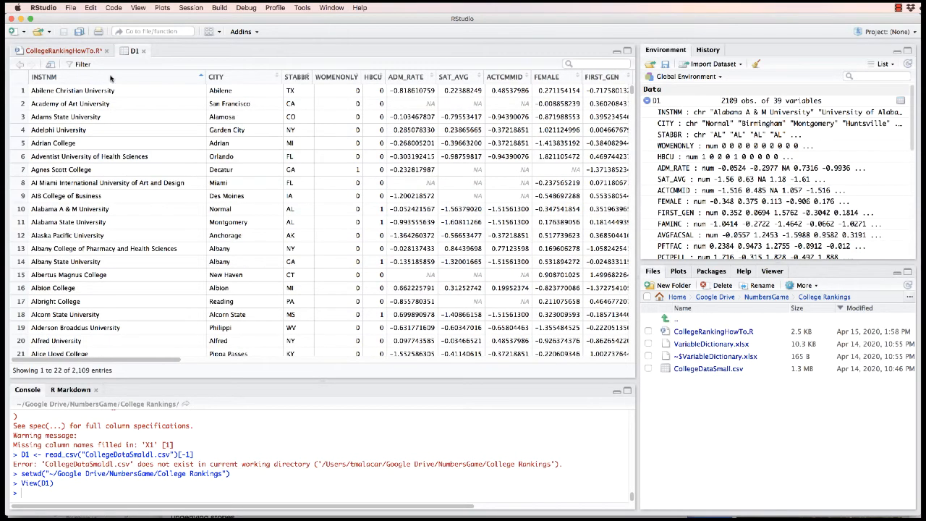
scroll(160, 232, down, 1)
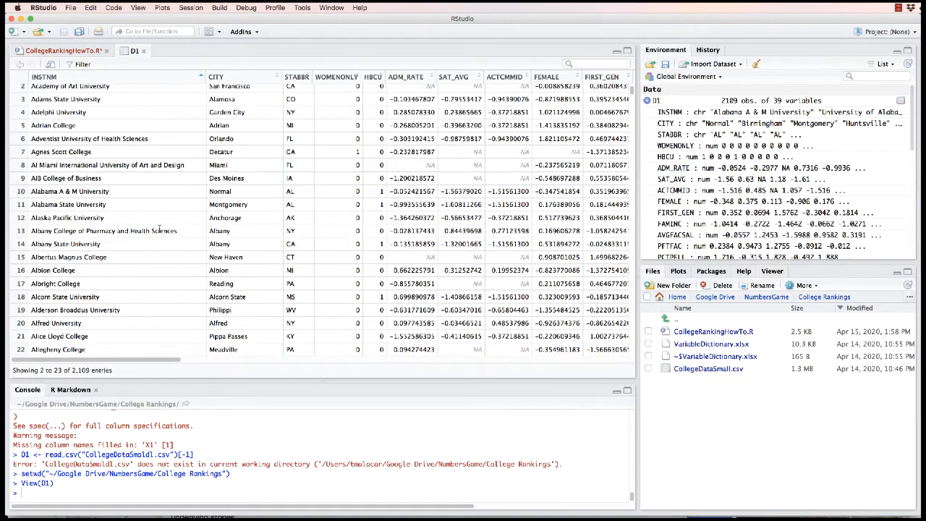
scroll(160, 229, down, 10)
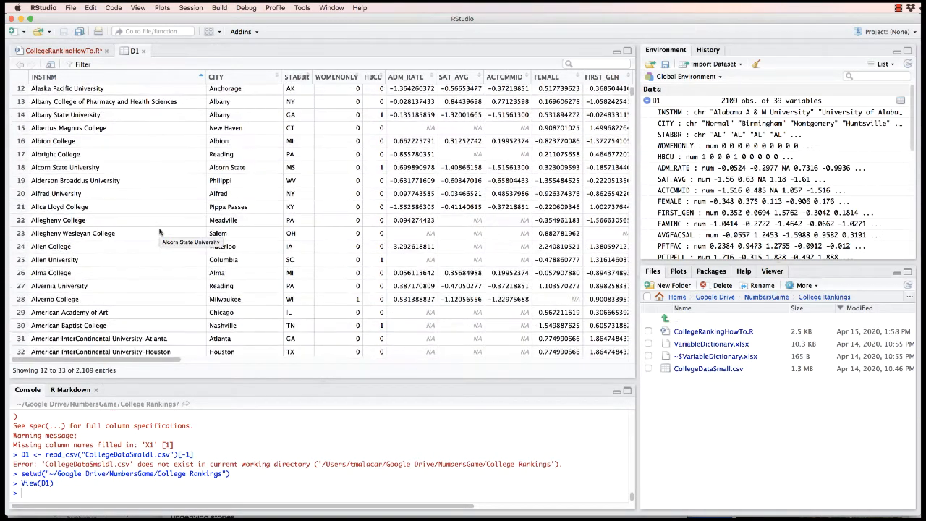
scroll(160, 231, down, 5)
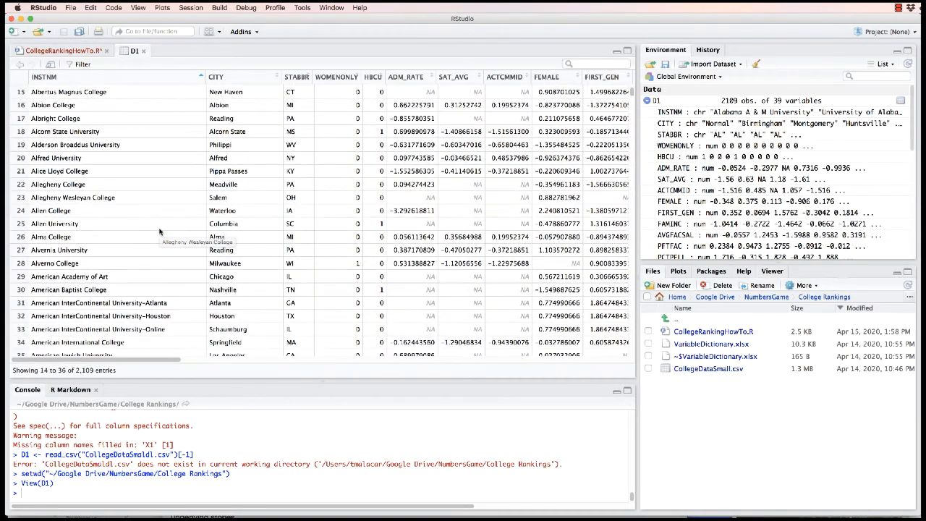
scroll(160, 232, down, 15)
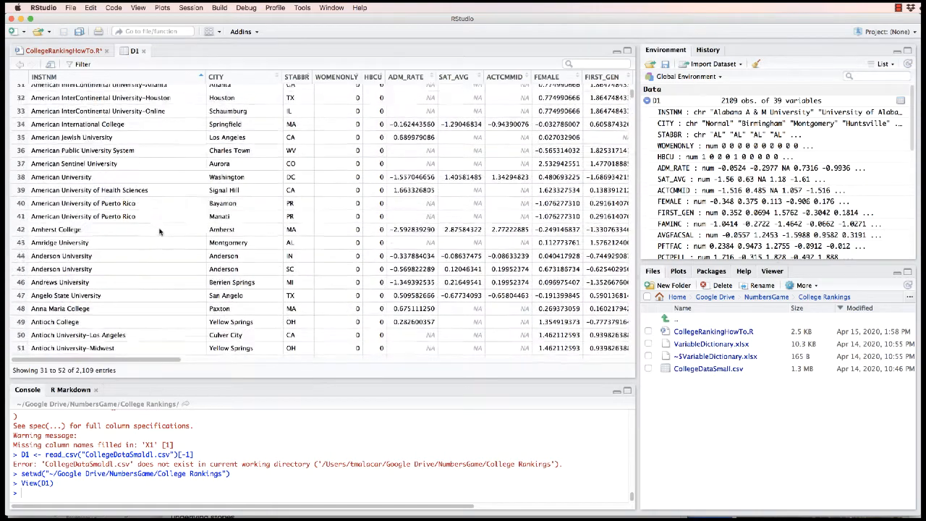
drag(630, 96, 624, 152)
scroll(622, 152, down, 20)
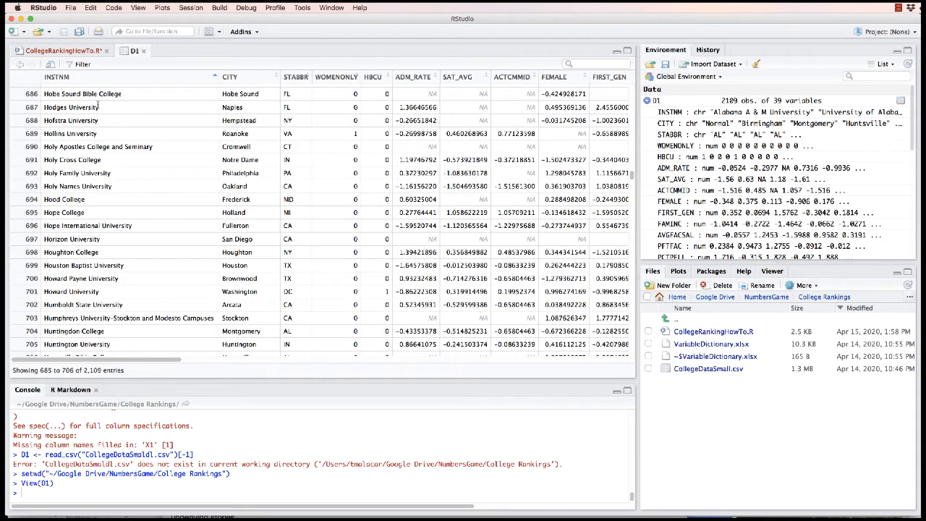
scroll(617, 175, up, 5)
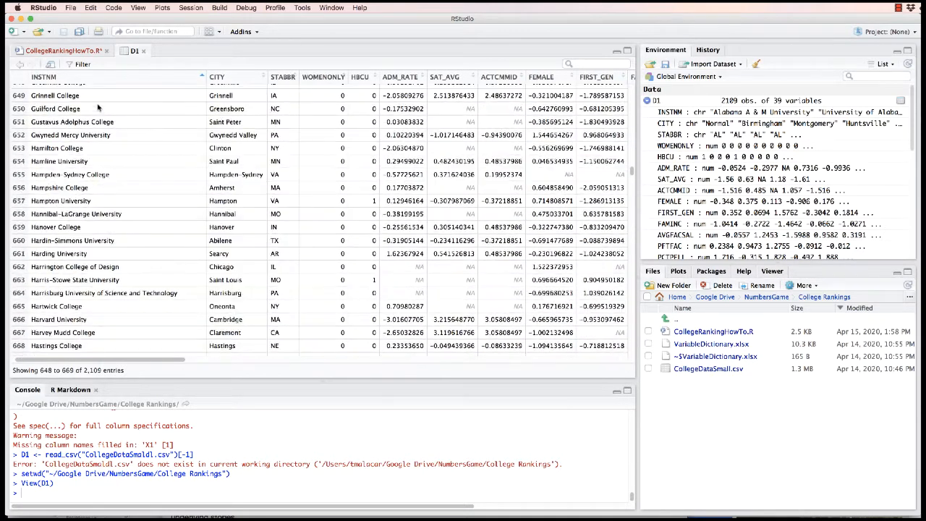
scroll(98, 107, up, 2)
scroll(97, 107, down, 2)
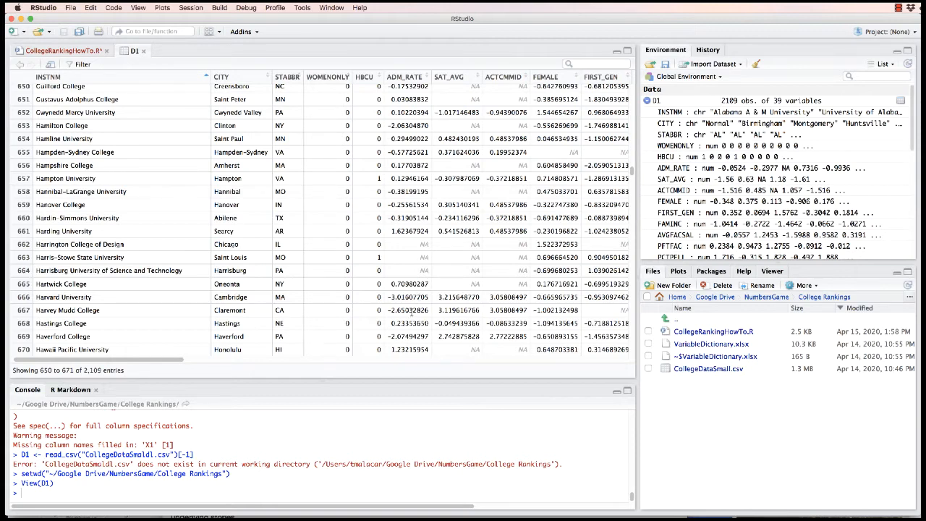
drag(390, 297, 430, 302)
Return to the CollegeRankingHowTo.R script and add a 25% weight to the loan payments comment on line 33
click(85, 52)
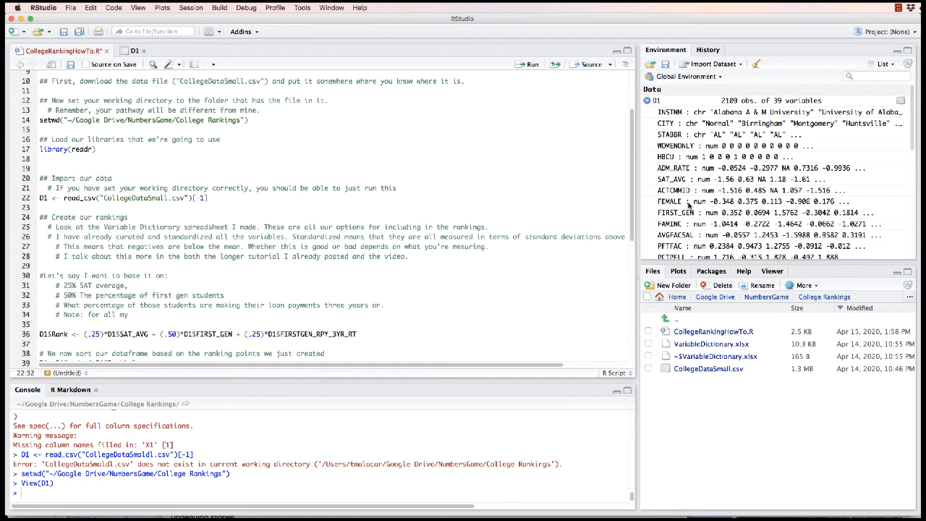
scroll(689, 206, down, 1)
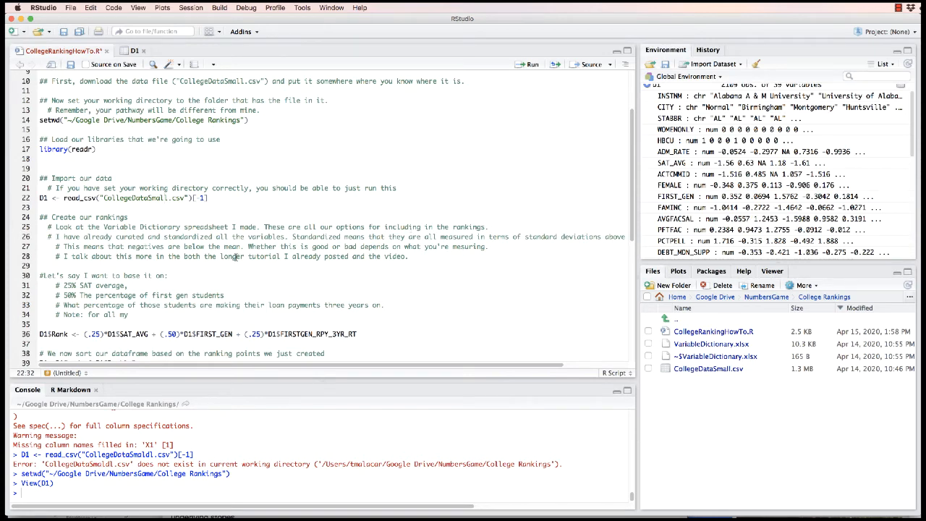
scroll(235, 256, down, 2)
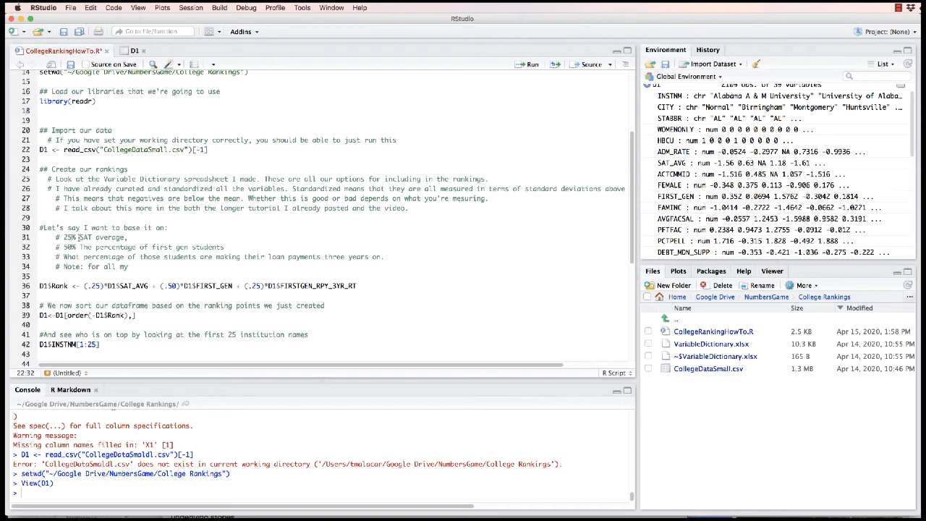
drag(77, 237, 60, 247)
click(64, 257)
text(50%)
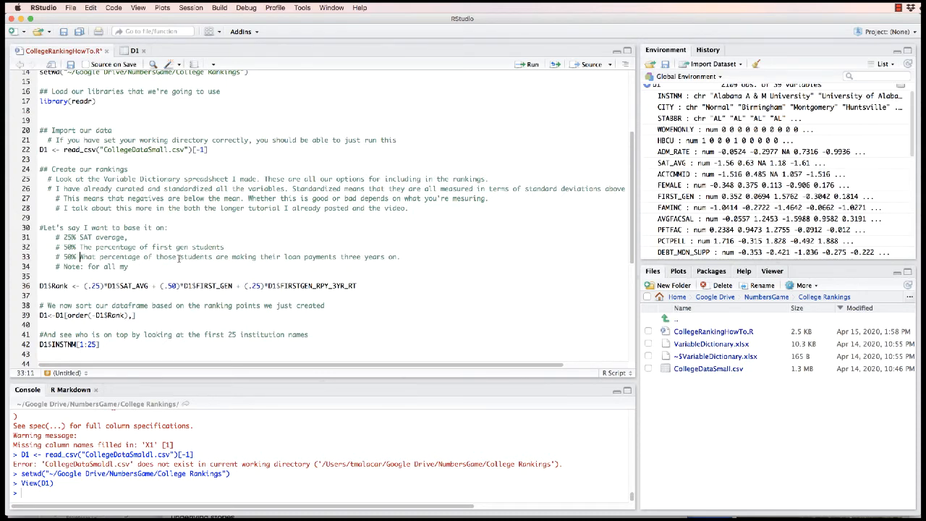
click(71, 256)
key(BackSpace)
key(BackSpace)
text(25)
Complete the comment on line 34 to read "Note: for all my variables positive is better"
click(137, 267)
text(variables positive is better)
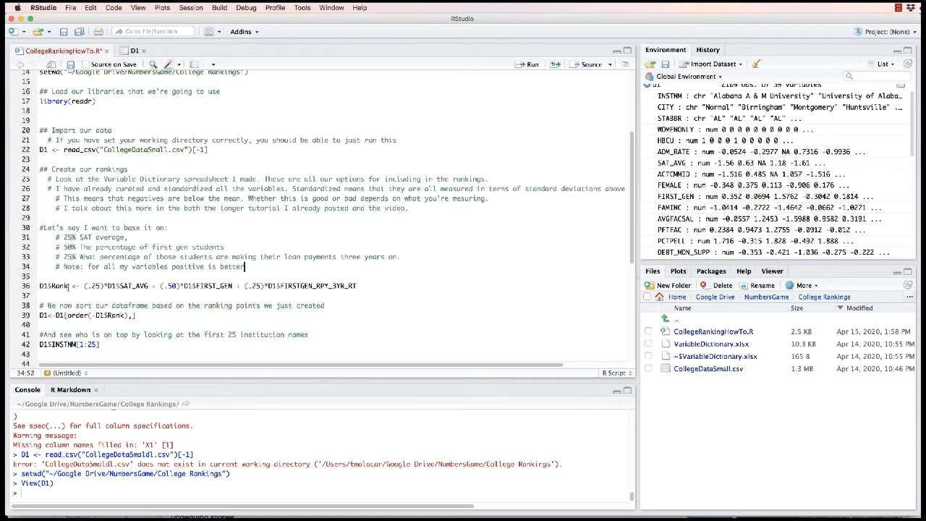
Run line 36 to compute D1$Rank from .25 SAT_AVG, .50 FIRST_GEN and .25 FIRSTGEN_RPY_3YR_RT
drag(68, 286, 36, 286)
click(52, 285)
drag(118, 286, 152, 286)
click(153, 285)
click(95, 286)
click(529, 64)
Check the new Rank variable in the environment list and in the last column of the D1 table
scroll(688, 196, down, 10)
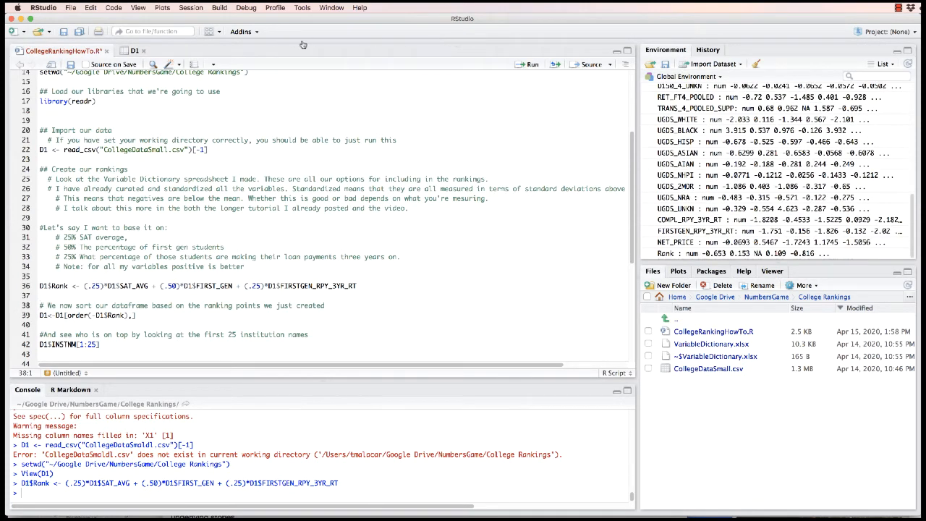
click(135, 50)
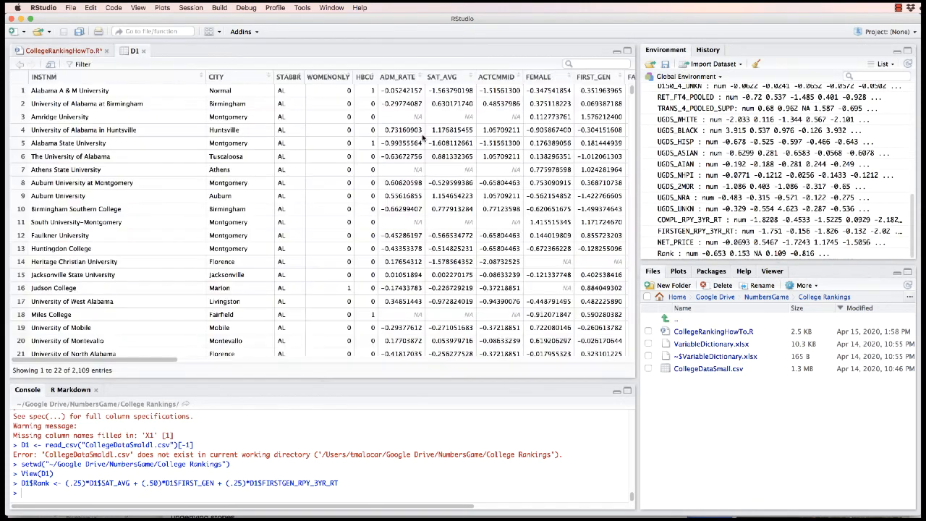
scroll(506, 217, right, 20)
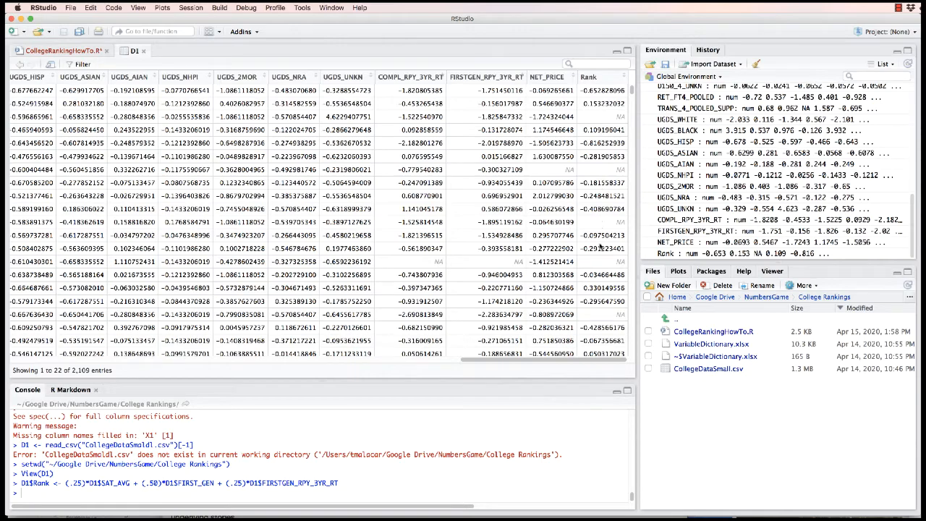
scroll(600, 287, left, 15)
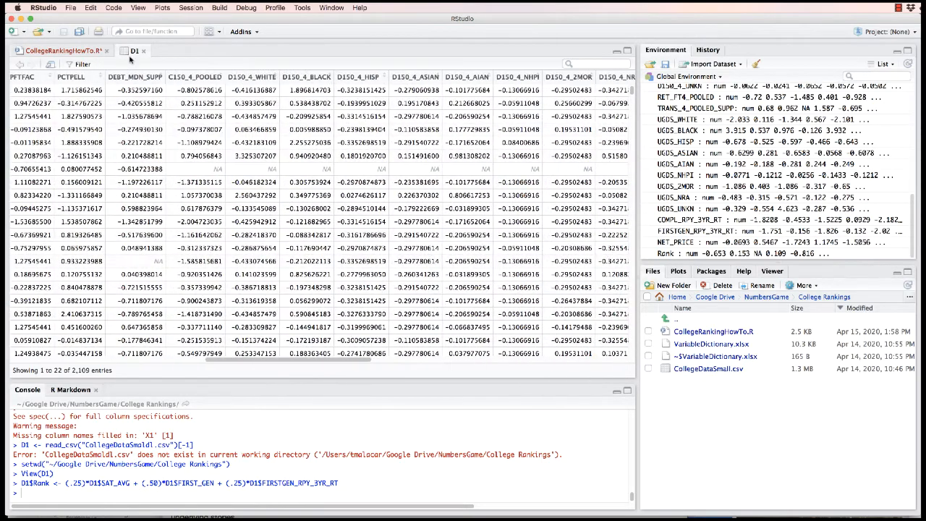
Return to the script and run line 39 to sort D1 by descending Rank
click(60, 52)
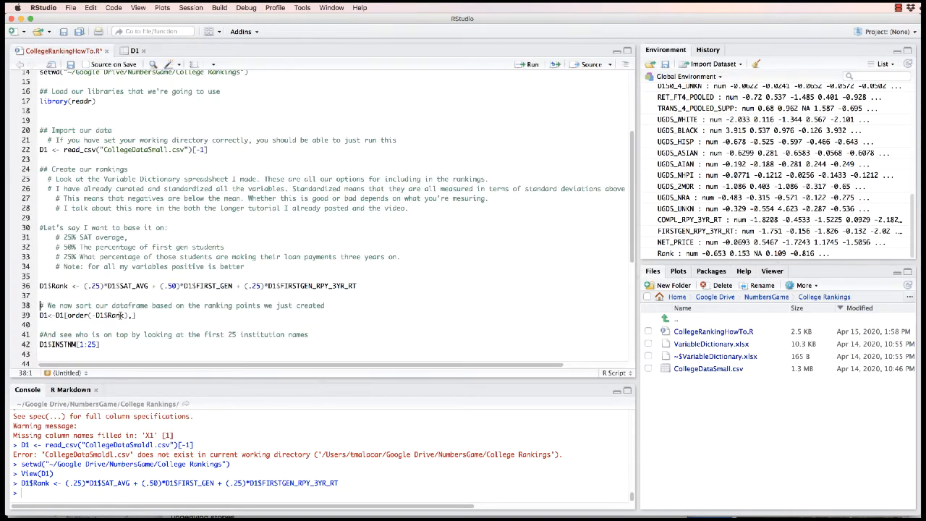
click(77, 315)
click(528, 66)
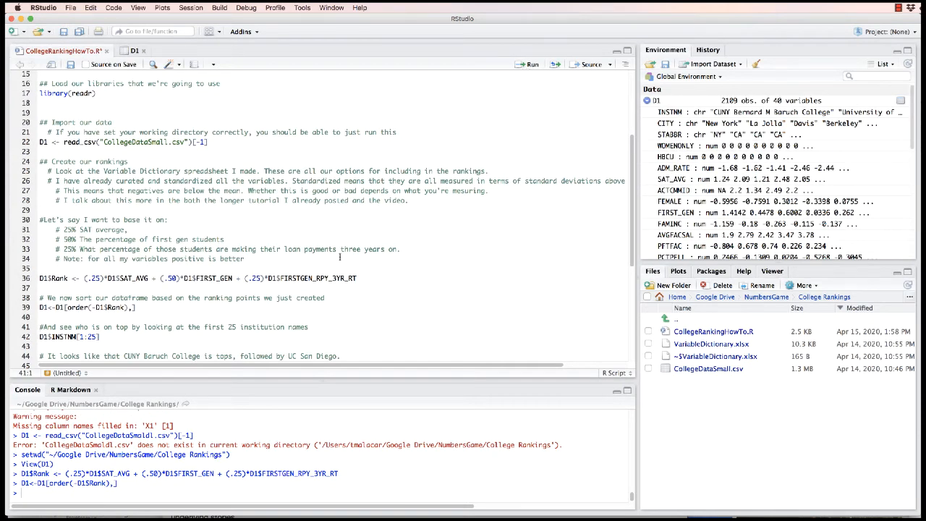
Open the D1 table and check the sorted values in its Rank column and the institution names at the start
click(97, 308)
click(655, 101)
scroll(441, 192, right, 15)
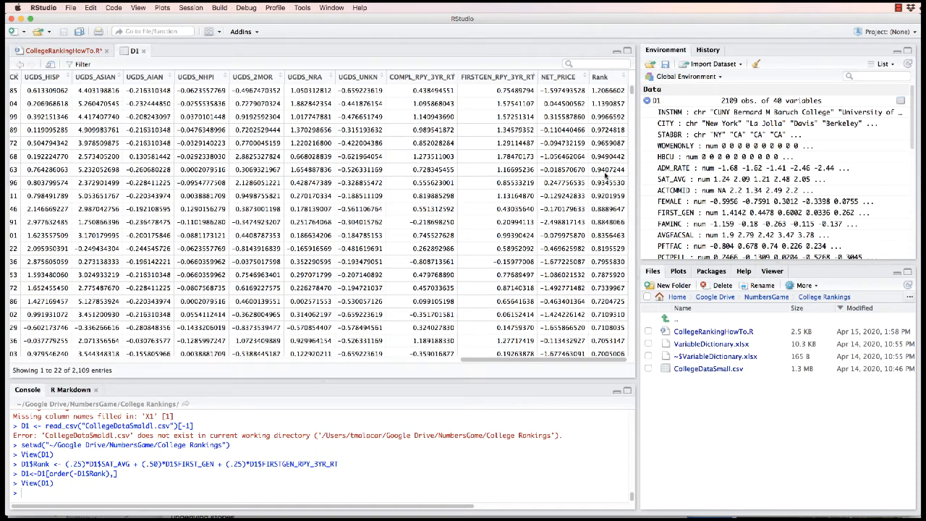
scroll(500, 217, left, 15)
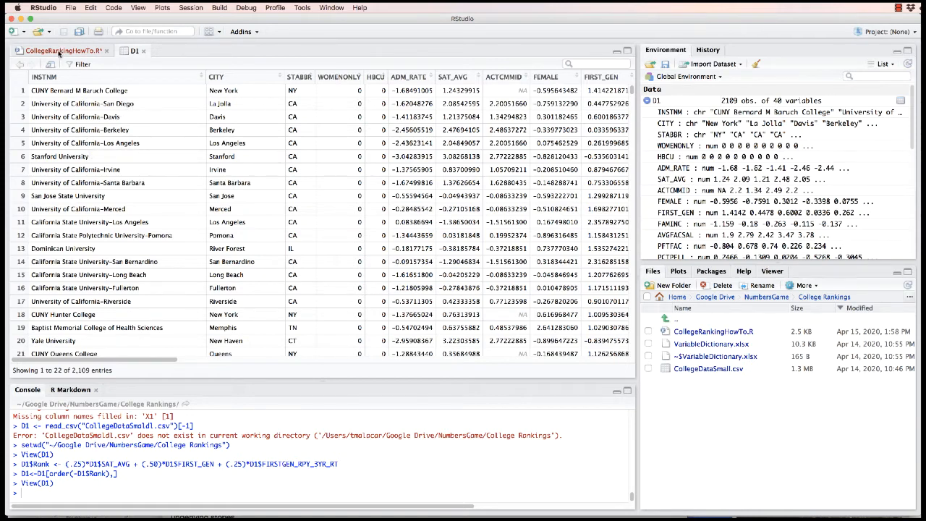
Return to the CollegeRankingHowTo.R script and run lines 41 and 42 to list the first 25 institution names
click(61, 51)
drag(130, 337, 16, 329)
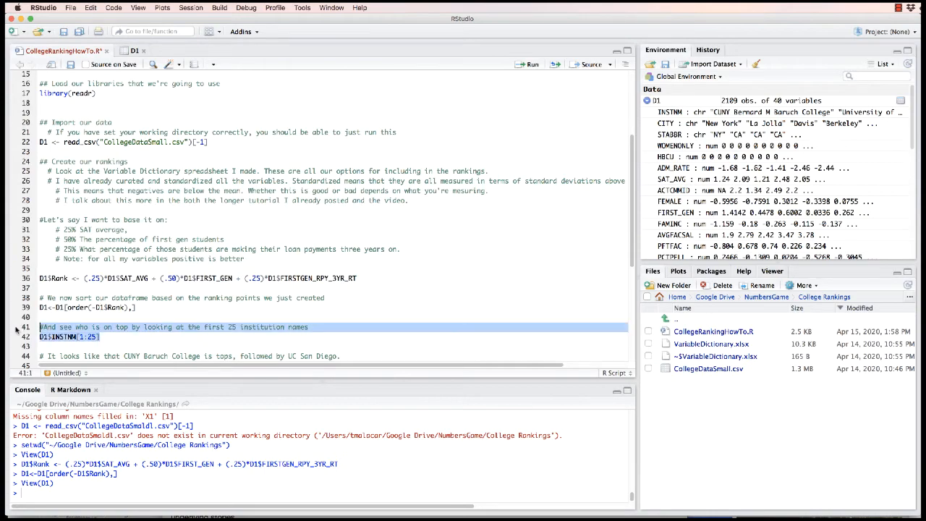
click(526, 66)
scroll(242, 491, up, 3)
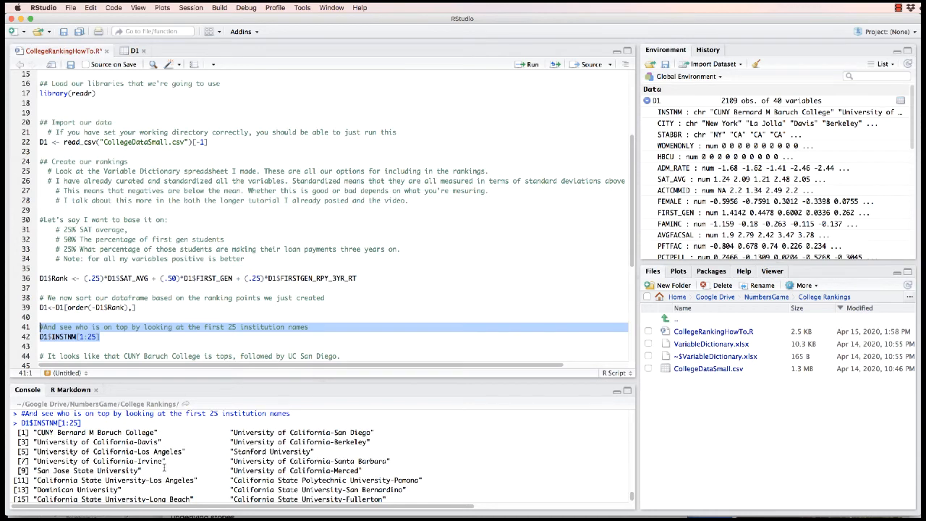
Change the line 36 weights to .10 for FIRST_GEN and .65 for FIRSTGEN_RPY_3YR_RT, and recompute D1$Rank
scroll(251, 323, down, 2)
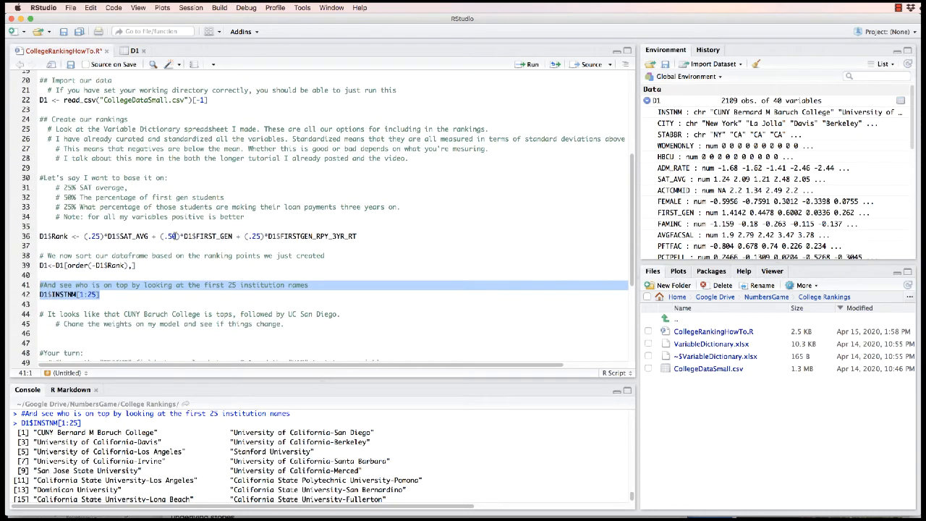
drag(176, 236, 169, 236)
text(10)
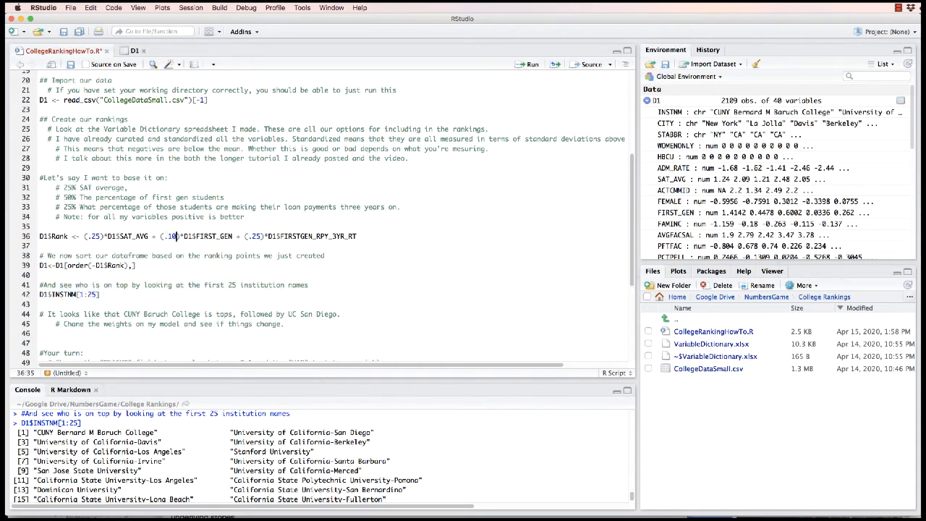
drag(262, 236, 253, 236)
text(65)
click(527, 67)
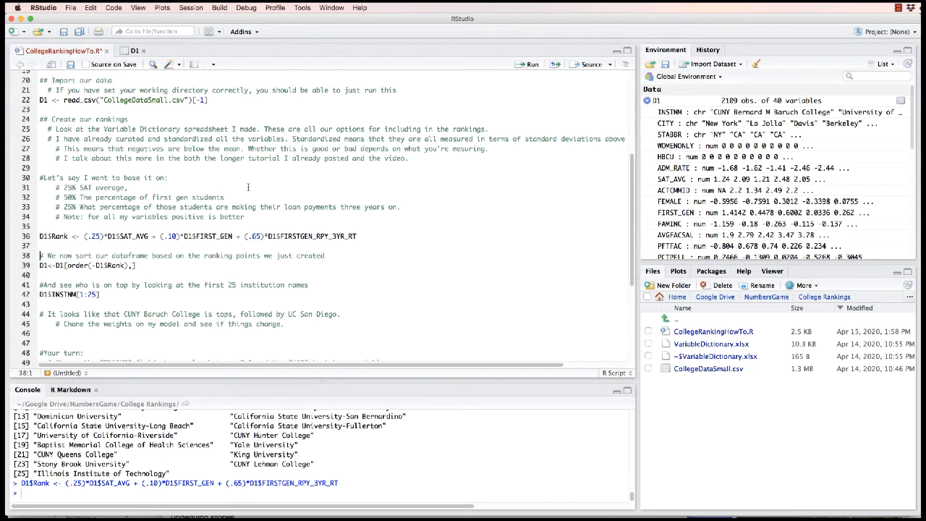
Run lines 39 to 42 to re-sort D1 by the recomputed Rank and list its first 25 institutions
click(42, 265)
drag(40, 265, 99, 295)
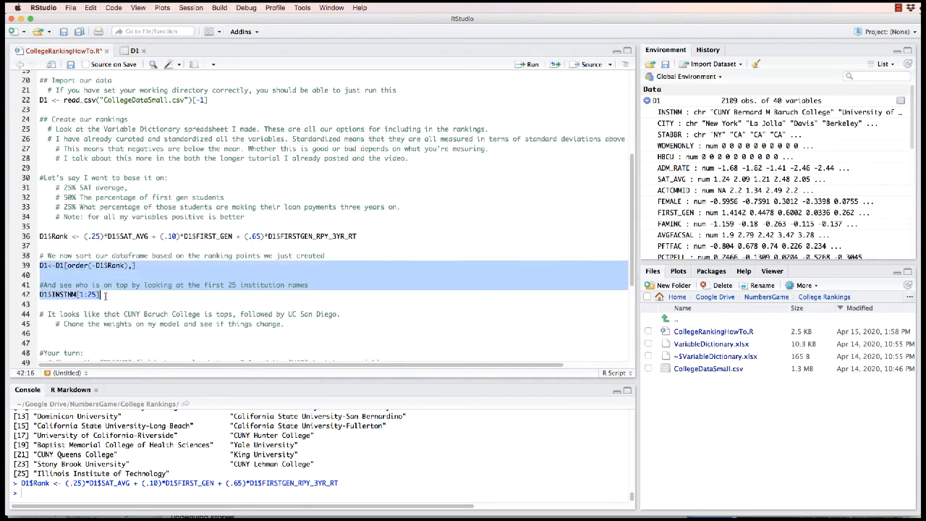
click(526, 65)
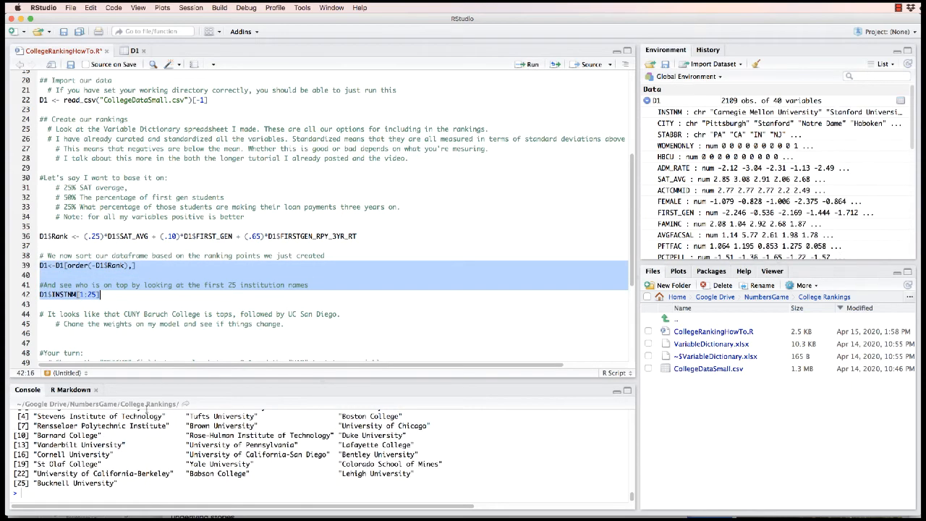
scroll(140, 415, up, 3)
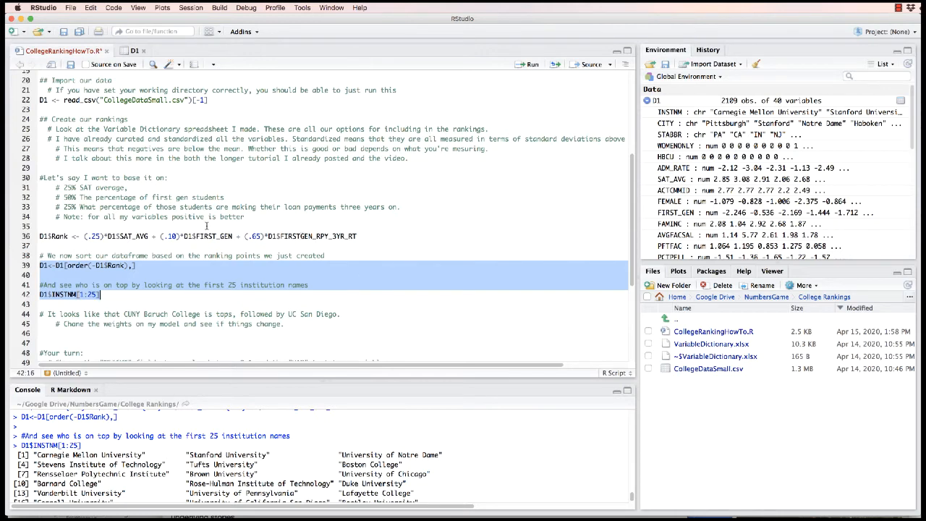
Set the weights on line 36 back to .50 for FIRST_GEN and .25 for FIRSTGEN_RPY_3YR_RT
click(176, 236)
drag(176, 236, 168, 237)
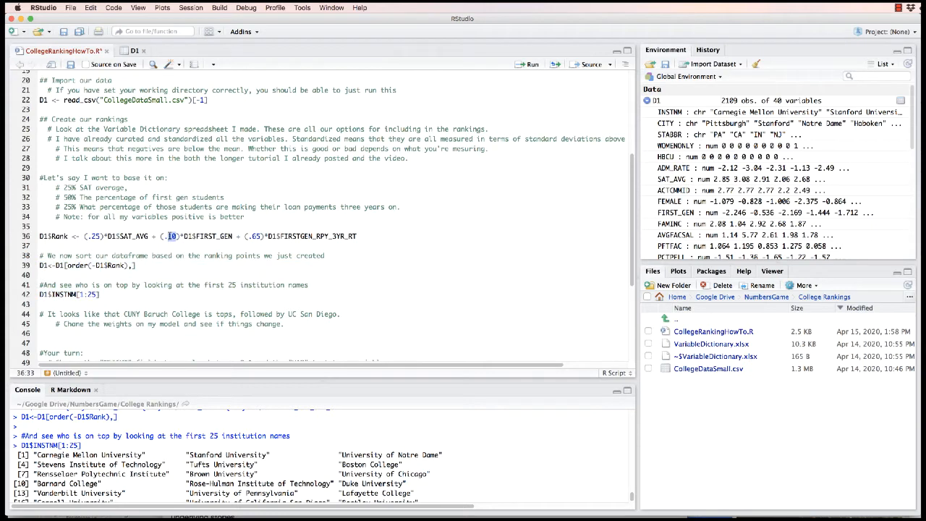
text(25)
key(BackSpace)
key(BackSpace)
text(50)
click(256, 236)
drag(262, 236, 248, 236)
text(.25)
Replace the first WEIGHT placeholder in the D1$MyRank formula on line 54 with .10
scroll(600, 274, down, 5)
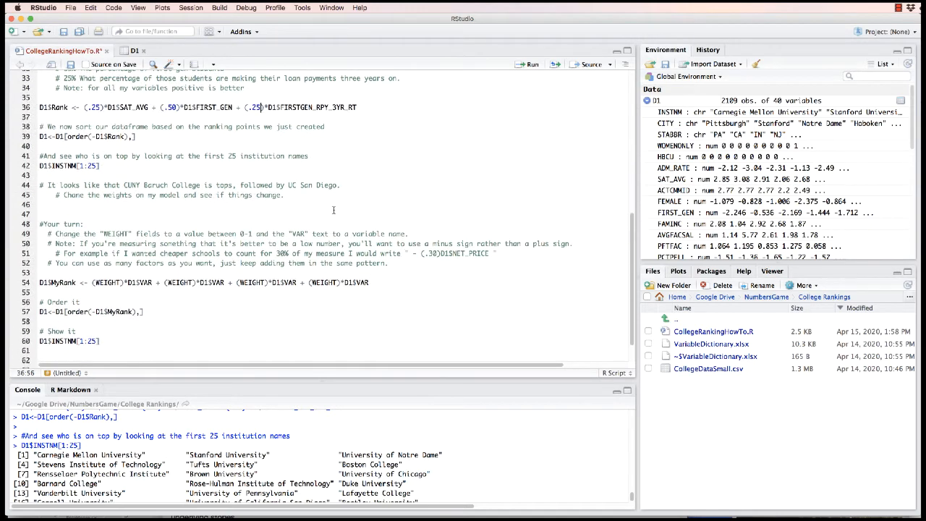
scroll(334, 210, down, 1)
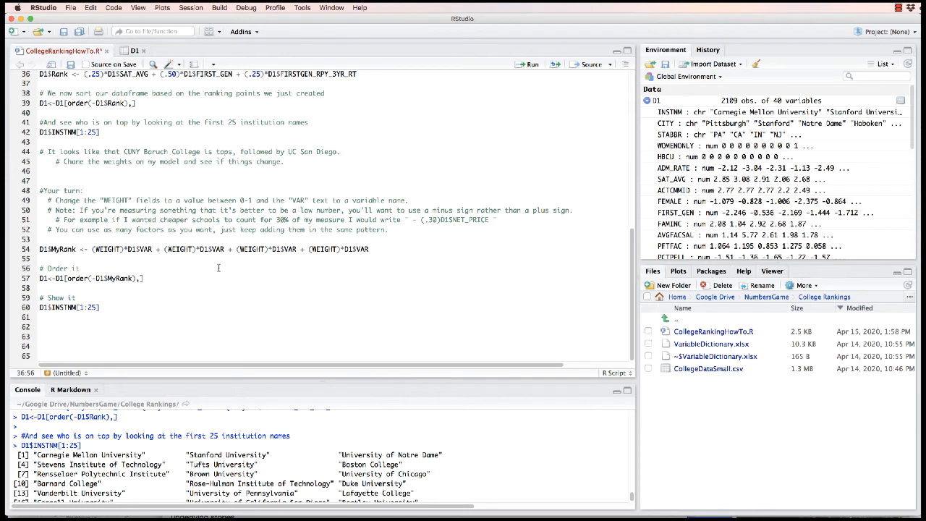
drag(369, 249, 29, 249)
click(180, 249)
drag(120, 249, 100, 249)
drag(193, 249, 169, 249)
click(321, 248)
drag(121, 249, 96, 247)
text(.10)
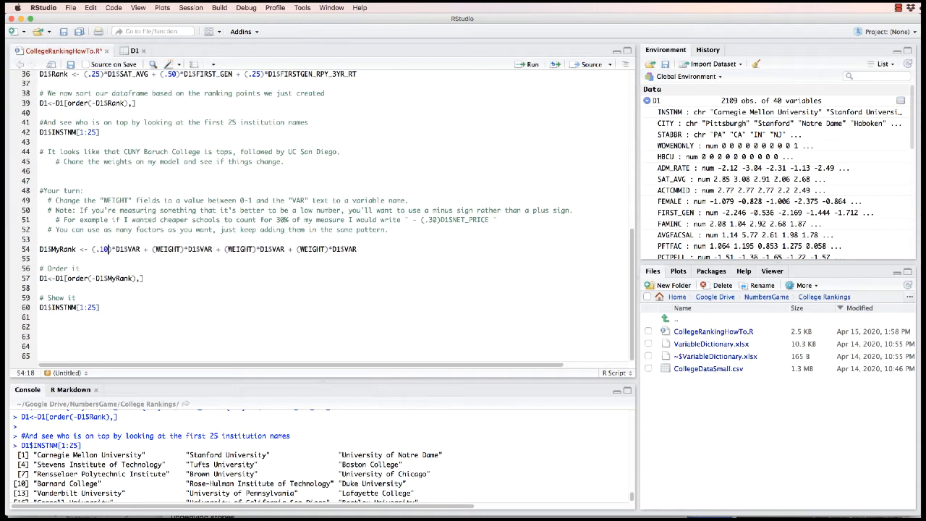
Replace the first VAR placeholder on line 54 with the variable PCTPELL
drag(141, 249, 128, 249)
scroll(728, 221, down, 5)
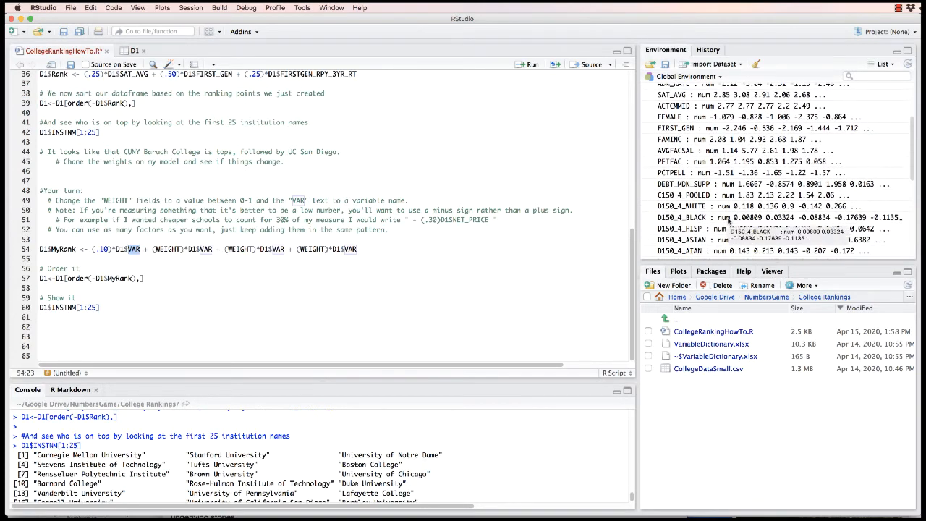
text(PCT)
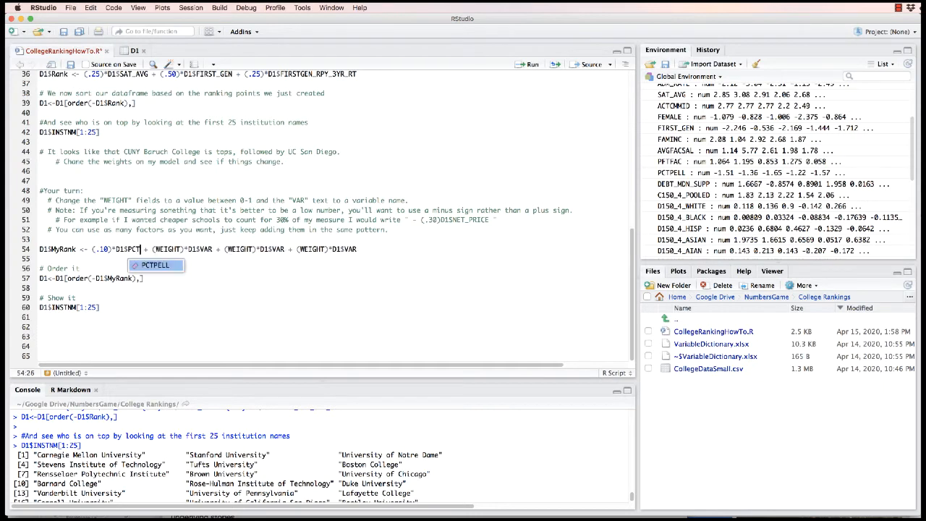
click(162, 269)
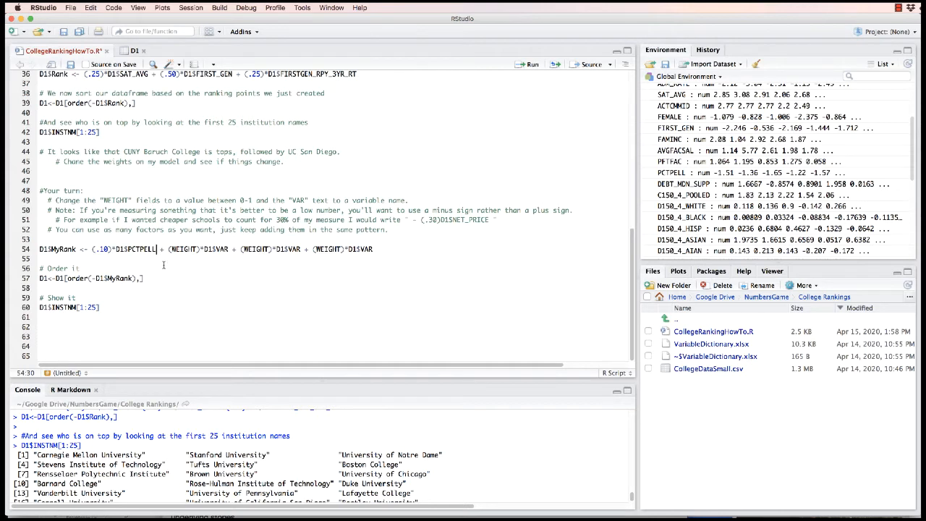
Fill in the second term of the MyRank formula with weight .80 and variable D150_4_BLACK
click(193, 249)
drag(196, 249, 173, 249)
text(80)
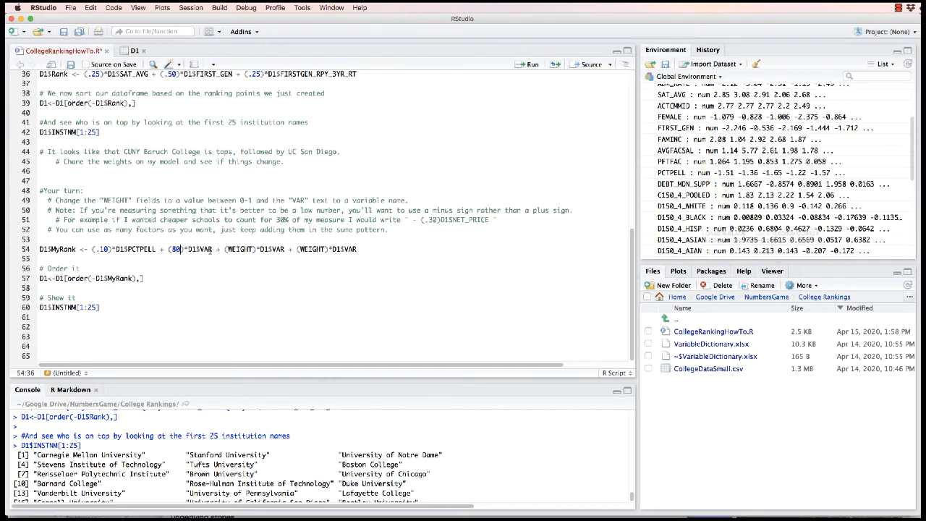
click(214, 249)
drag(212, 249, 200, 249)
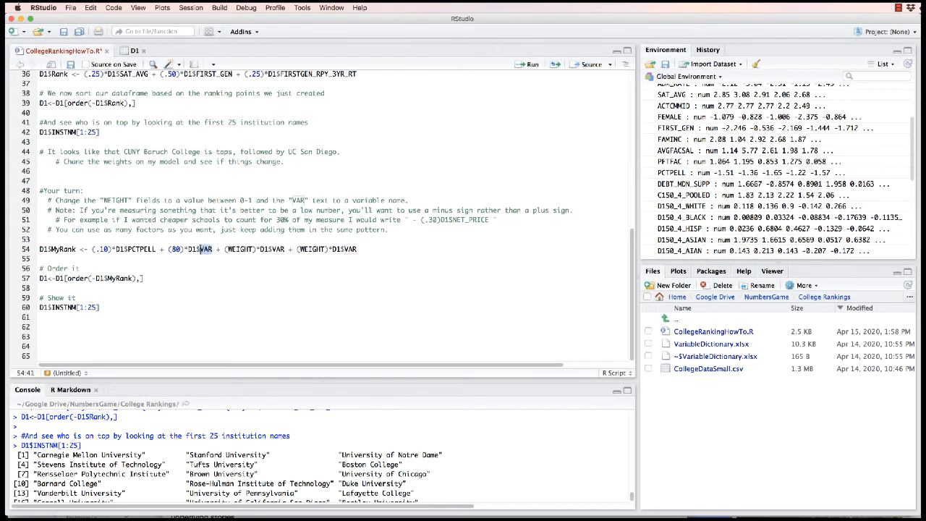
text(D1)
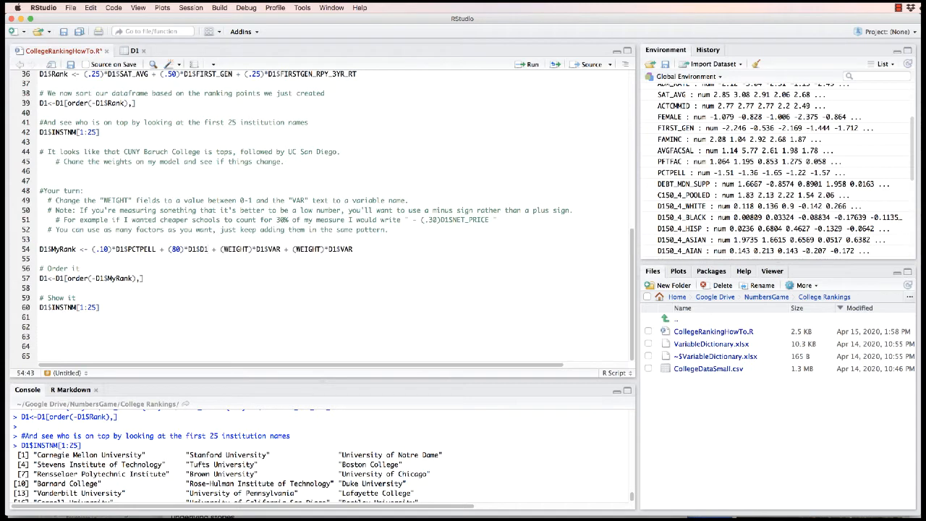
text(50)
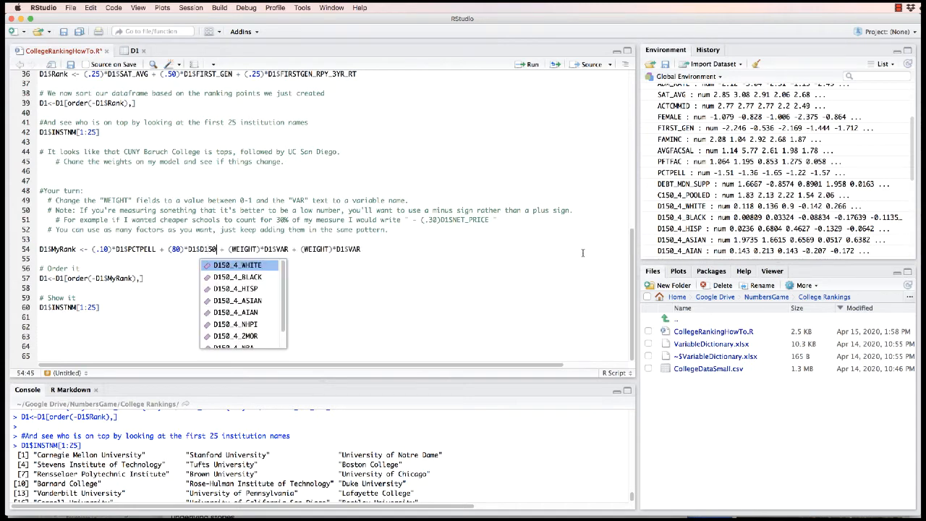
click(251, 276)
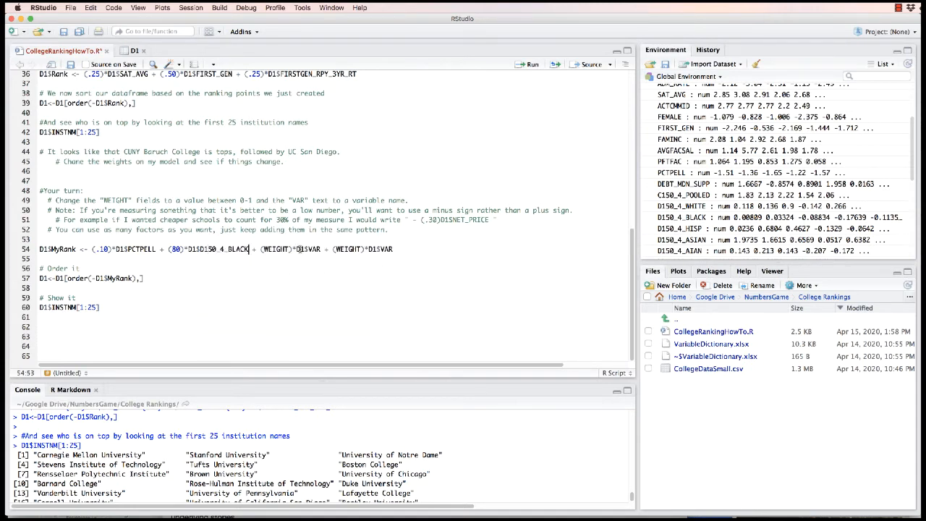
click(171, 249)
text(.)
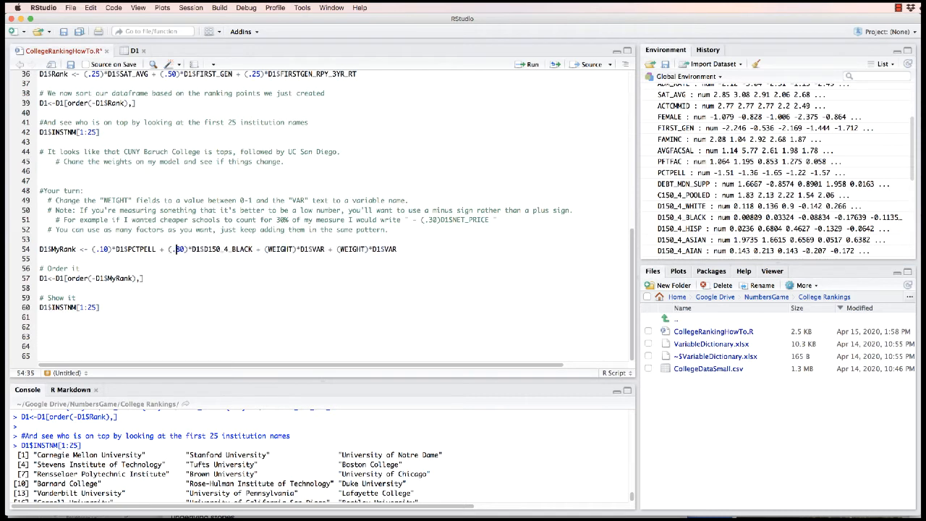
drag(294, 249, 268, 249)
scroll(775, 195, down, 5)
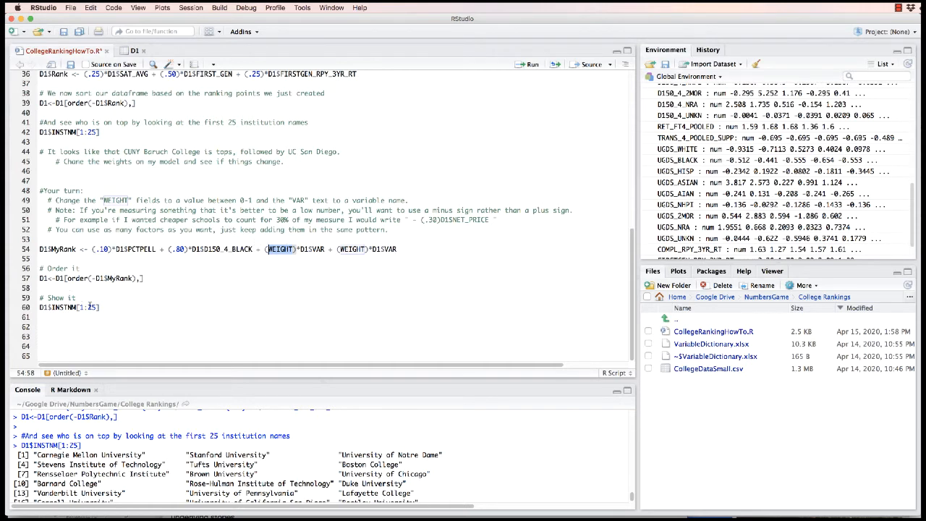
click(441, 268)
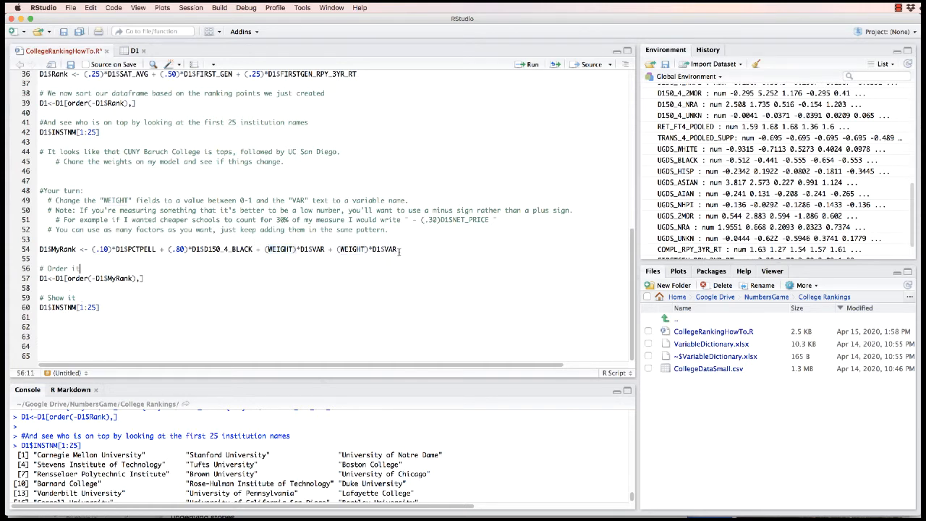
Append a fifth term, + (WEIGHT)*D1$VAR, to the end of the MyRank formula by copying the last term
drag(400, 250, 328, 249)
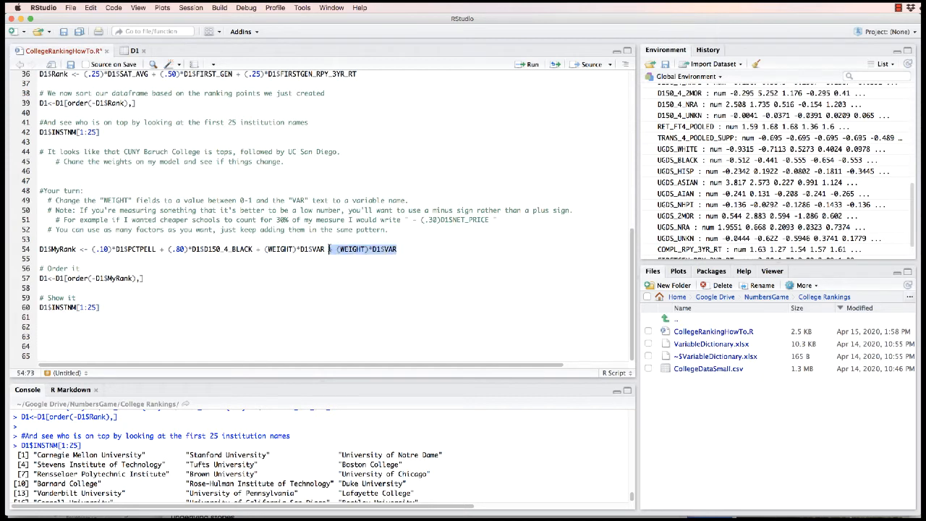
click(428, 249)
text(+)
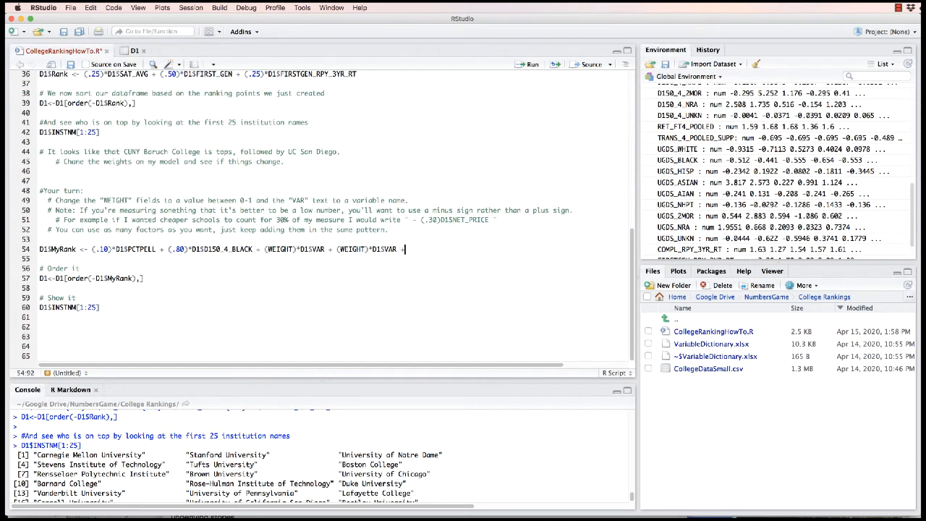
drag(397, 249, 336, 249)
key(super+c)
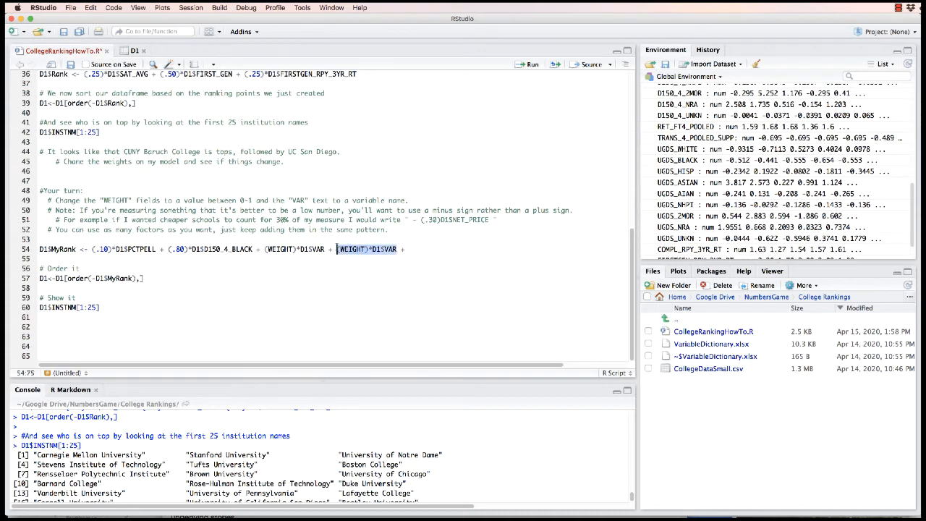
click(418, 249)
key(super+v)
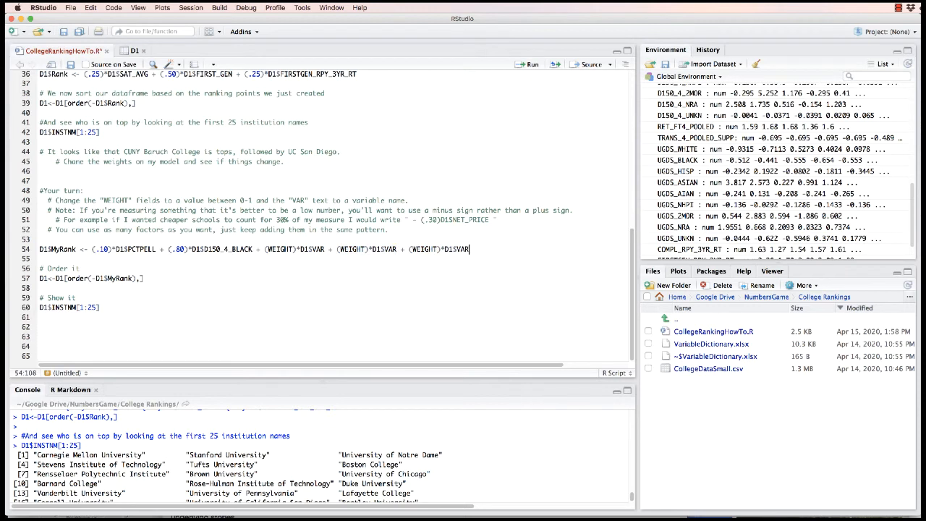
drag(412, 248, 469, 248)
click(404, 250)
Try a minus sign in front of the added fifth term and delete that term from the MyRank formula
scroll(736, 181, up, 15)
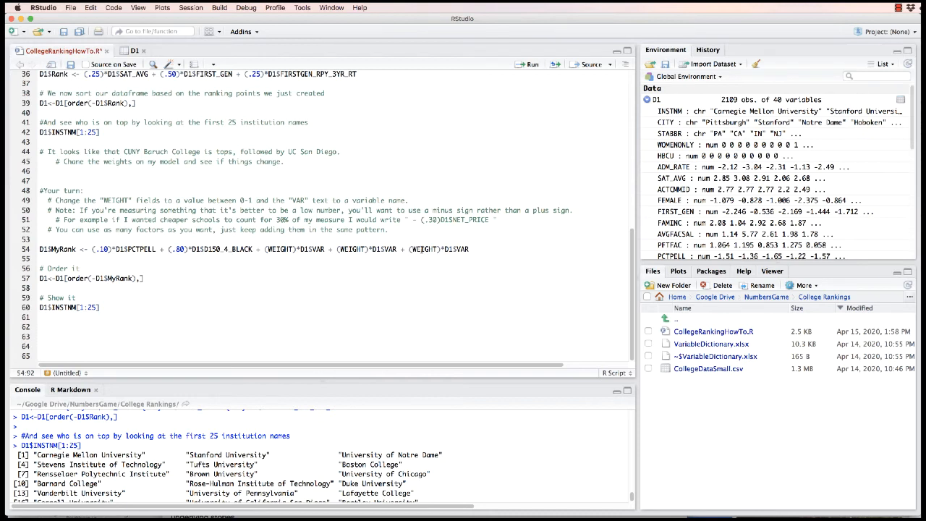
key(BackSpace)
text(-)
key(BackSpace)
text(+)
key(BackSpace)
text(-)
drag(482, 247, 401, 248)
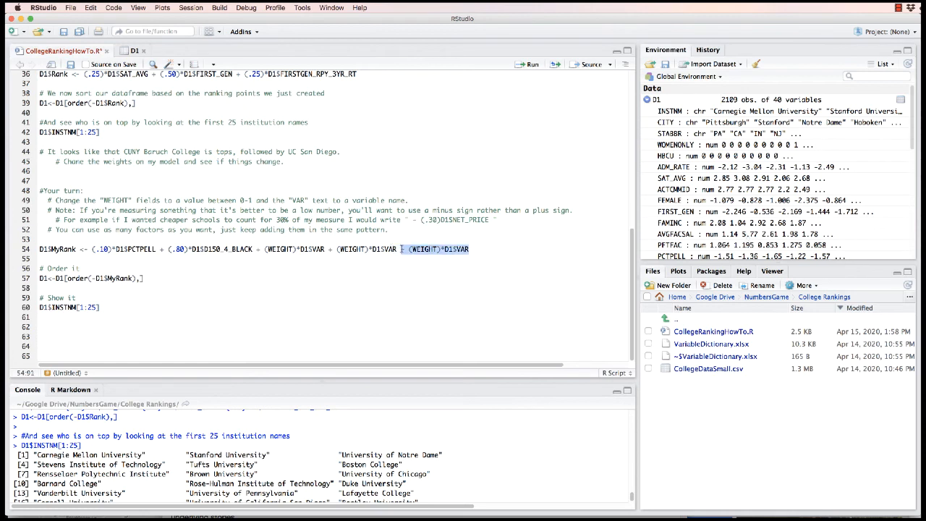
key(BackSpace)
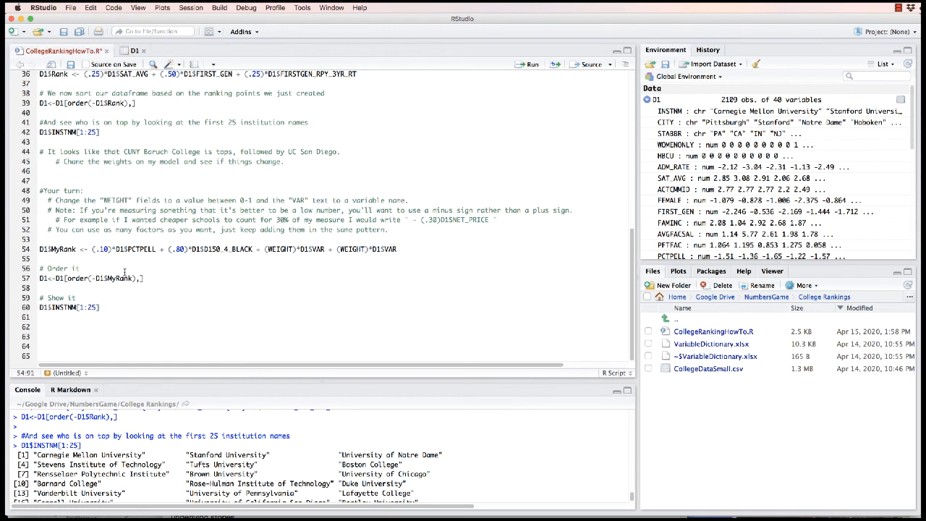
Try to sort D1 by descending MyRank and list the first 25 institution names by running lines 55 to 60
drag(52, 259, 122, 312)
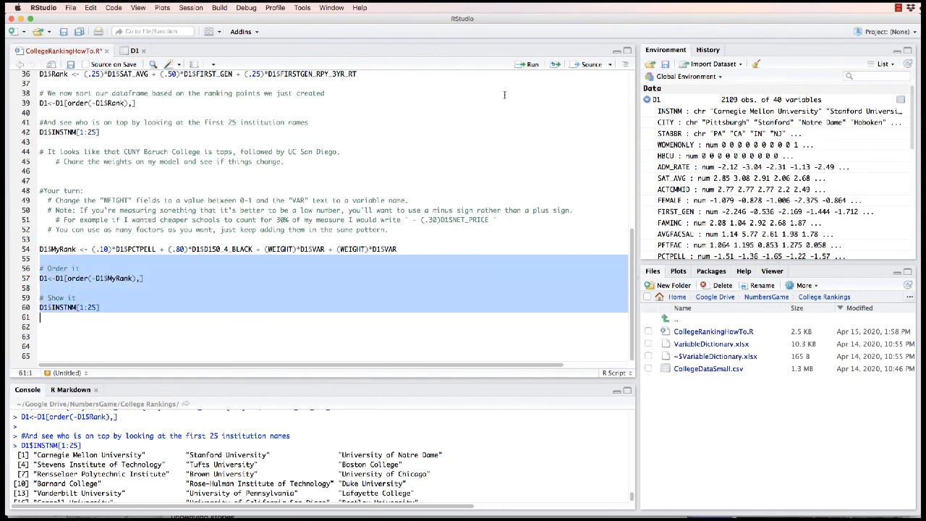
click(528, 64)
scroll(291, 446, up, 3)
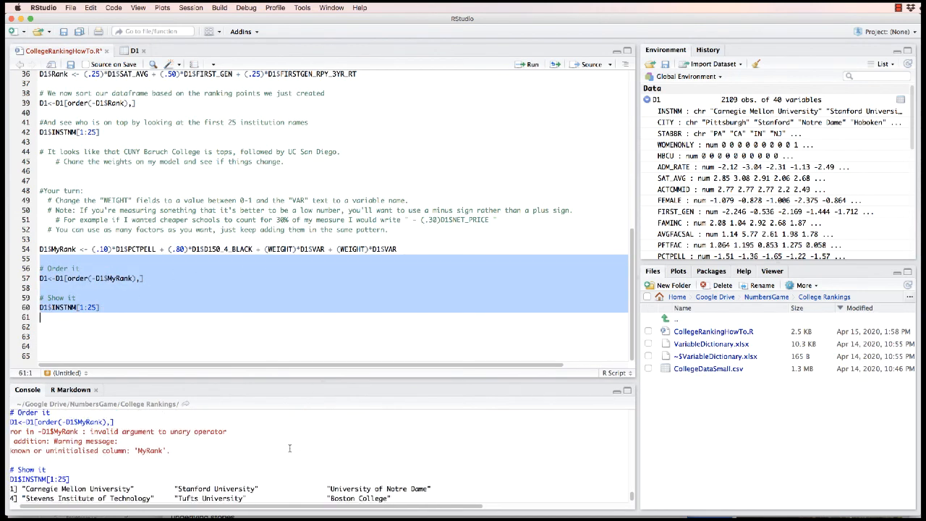
scroll(289, 448, down, 1)
scroll(290, 448, down, 1)
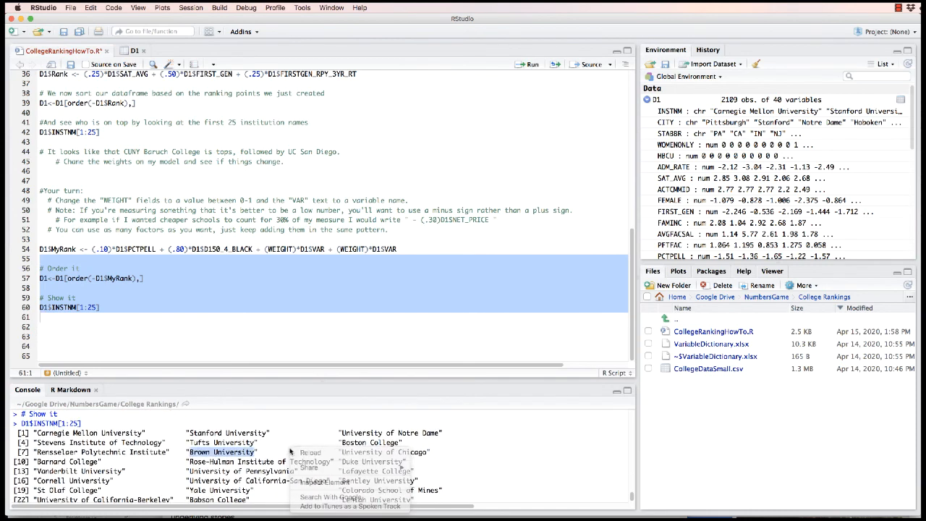
click(300, 346)
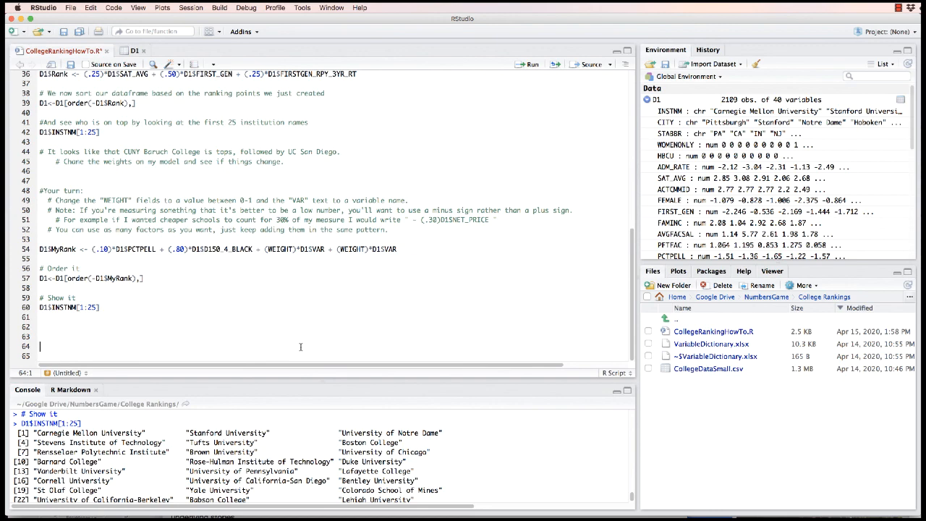